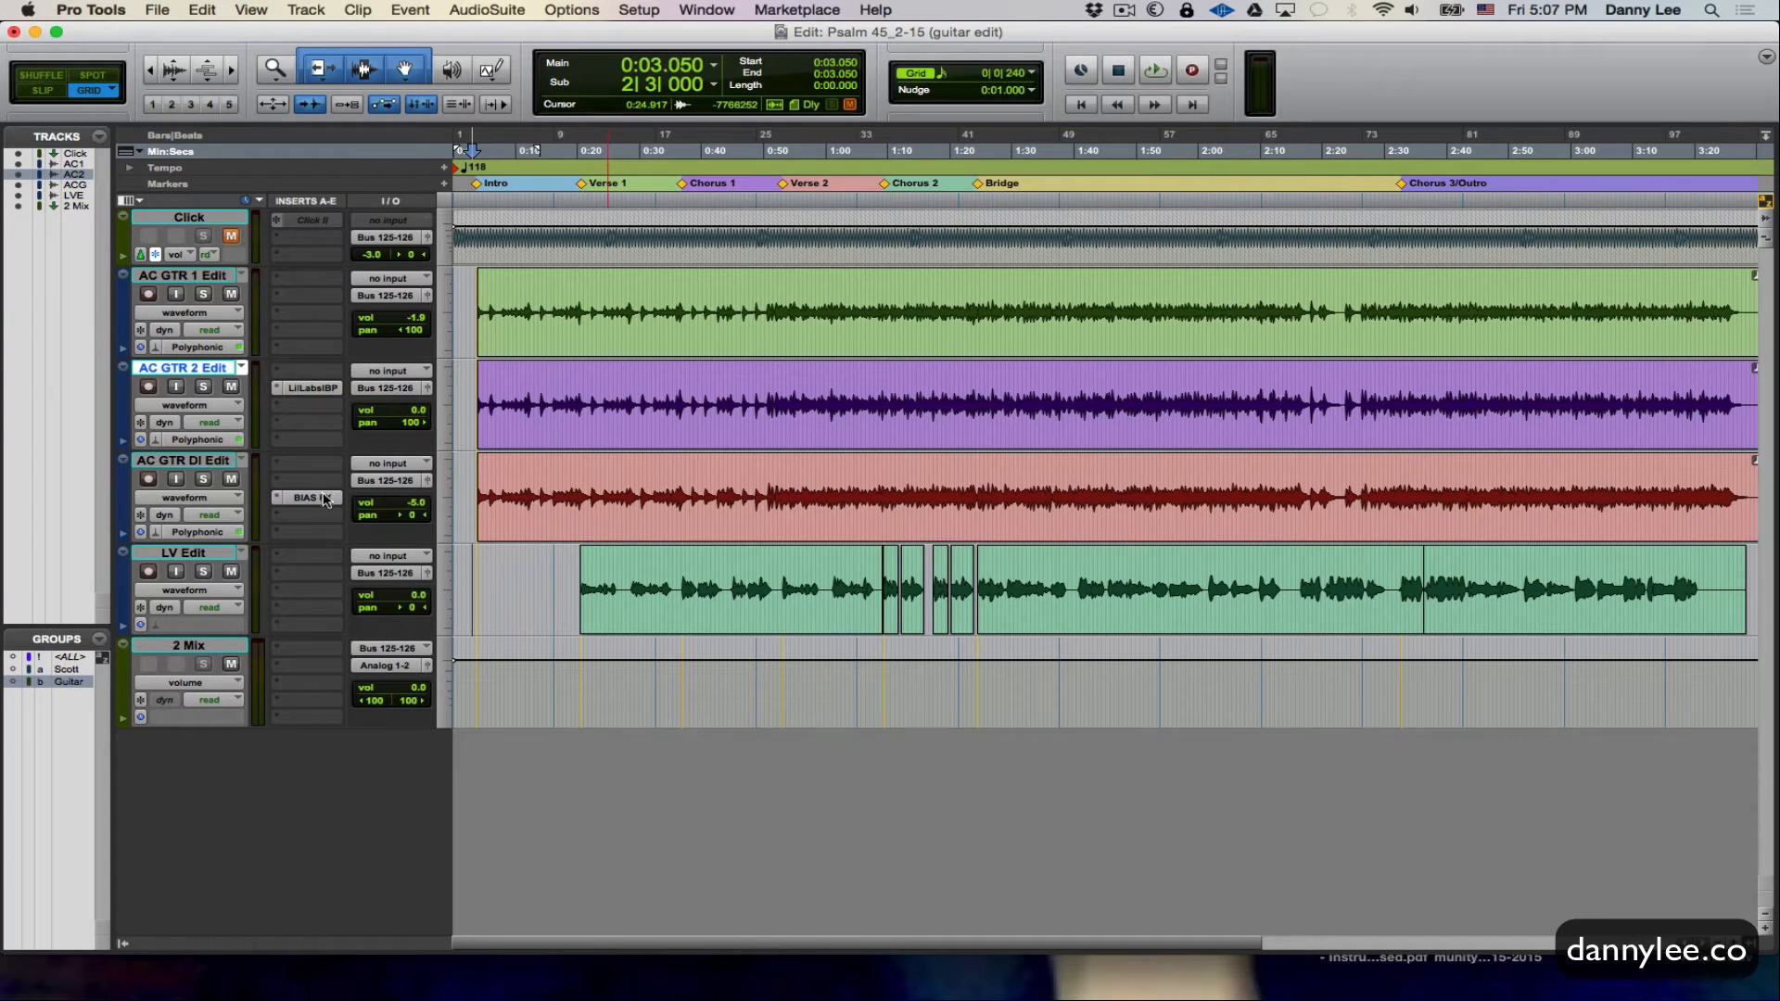
- Bypass BIAS FX on the AC GTR DI Edit track and audition the mix from just before the guitars' first notes
{"action": "left_click", "coordinate": [324, 499]}
{"action": "left_click", "coordinate": [474, 560]}
{"action": "key", "text": "space"}
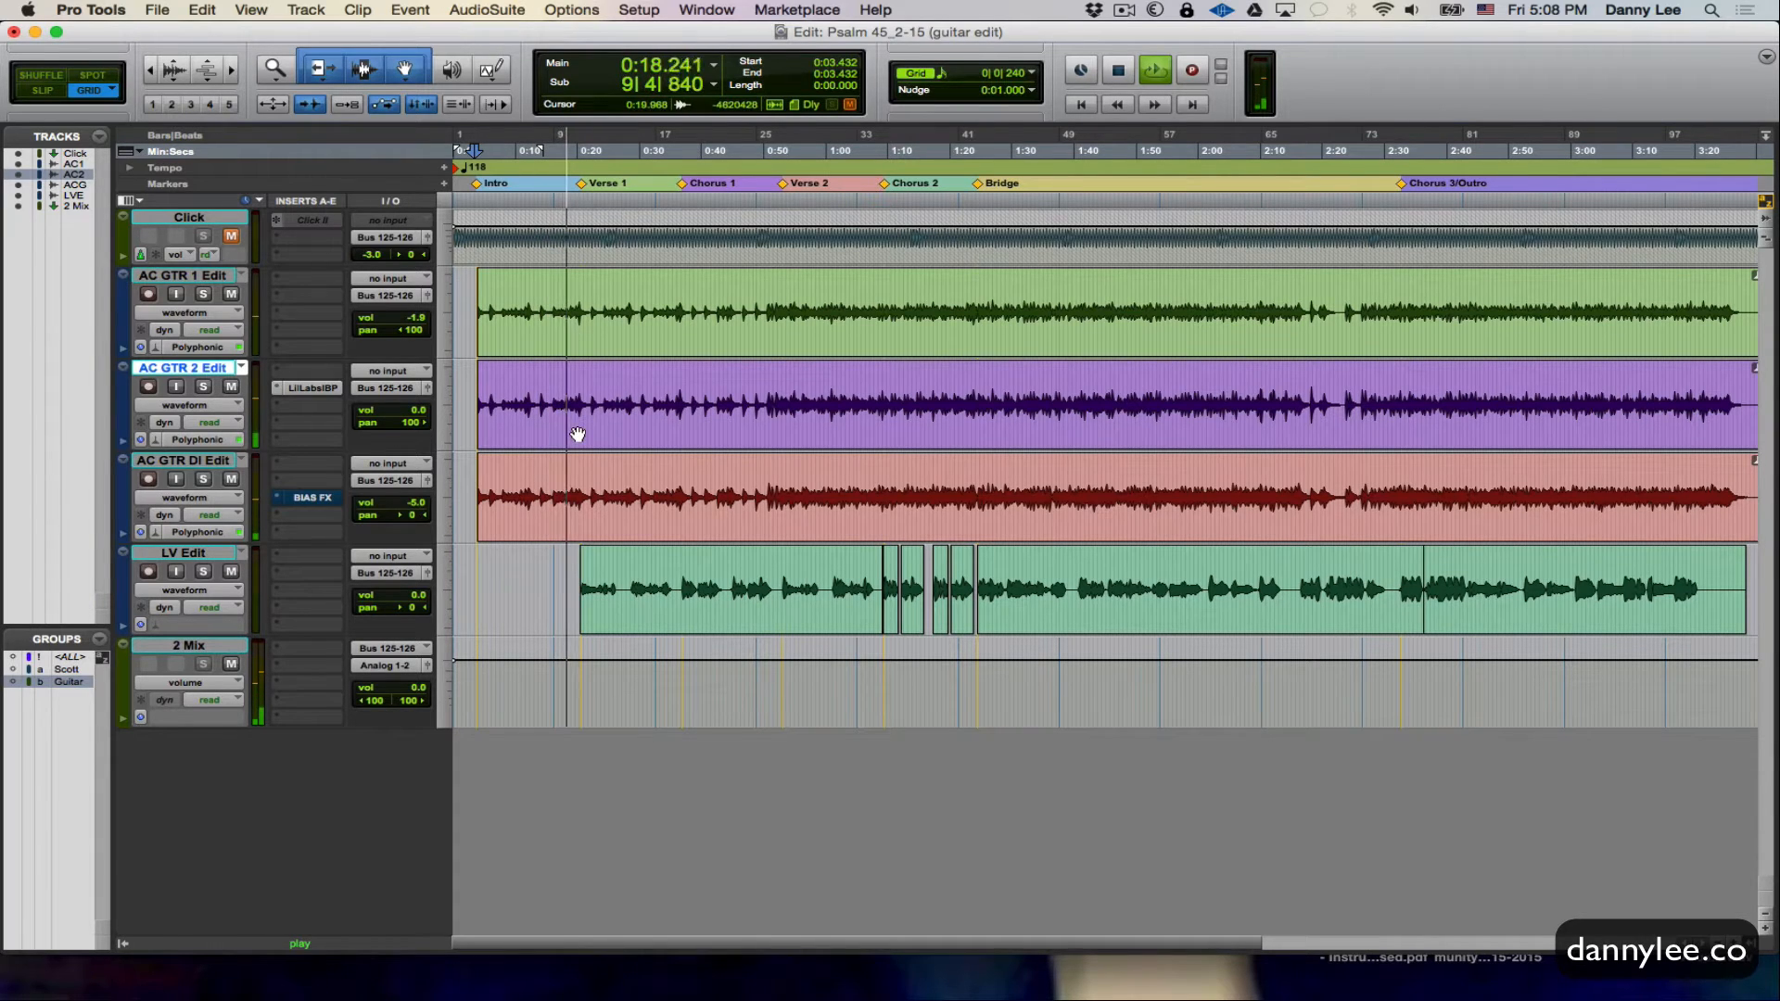
{"action": "key", "text": "space"}
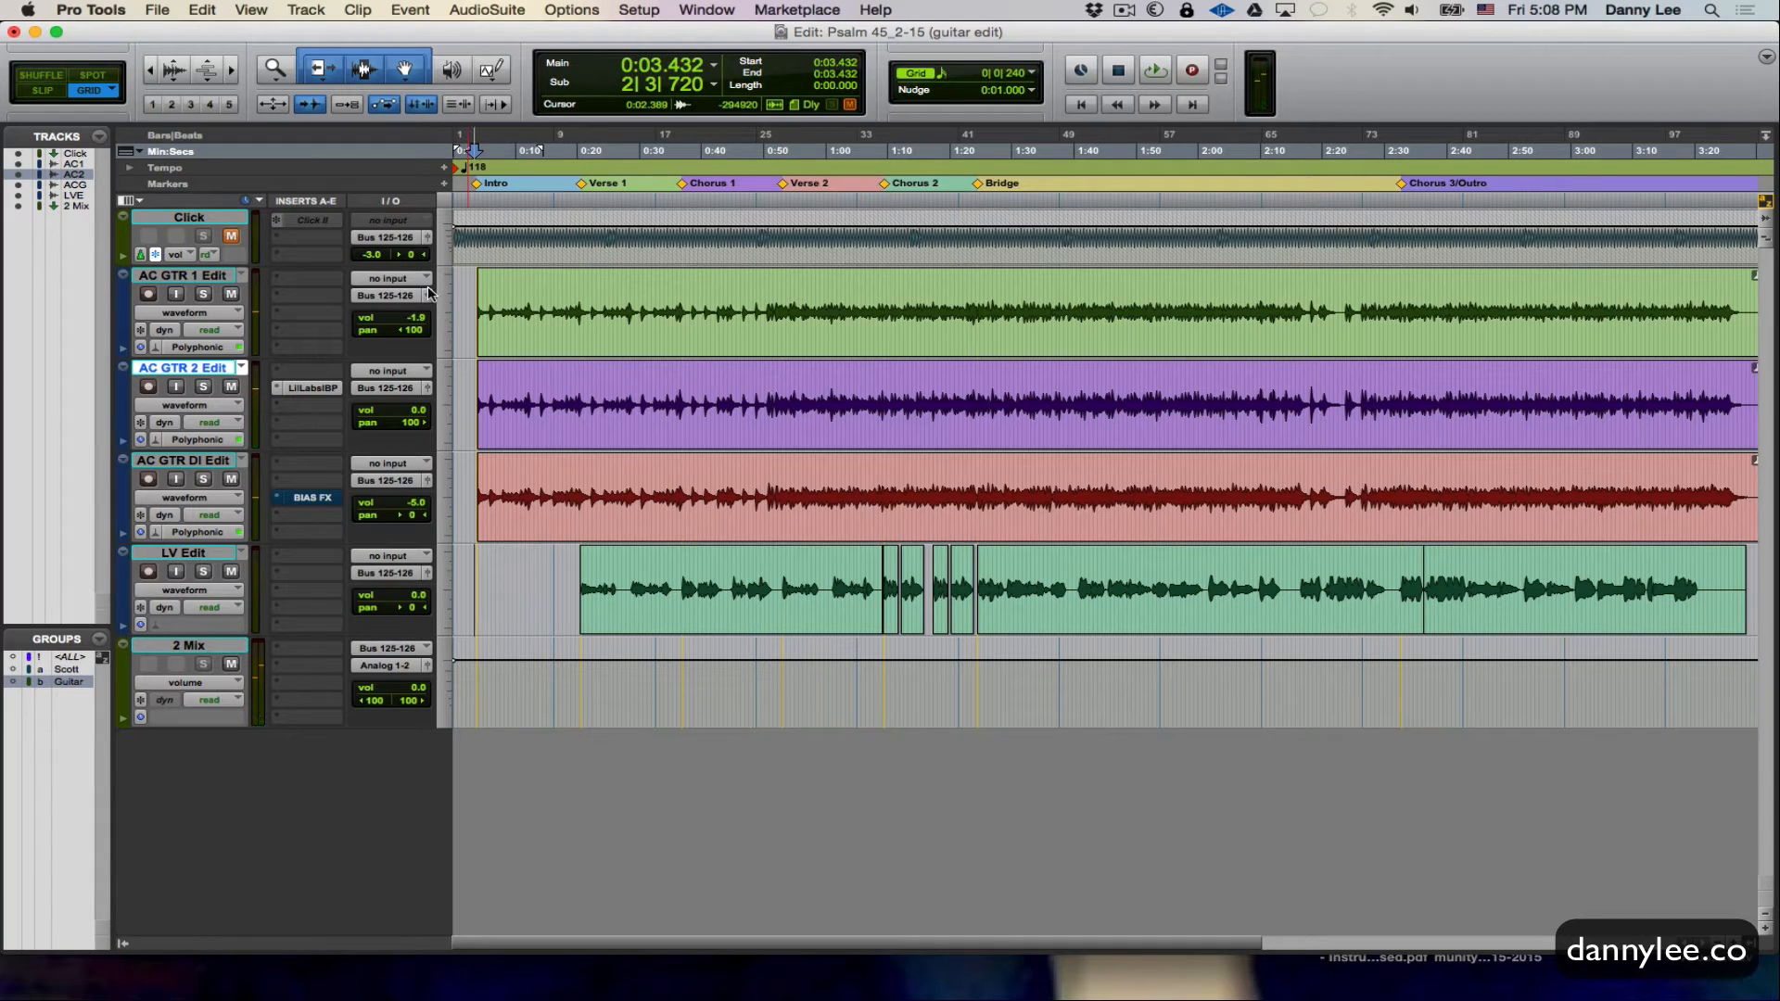
- Solo only the AC GTR DI Edit track, leaving the other guitars in its group unsoloed
{"action": "left_click", "coordinate": [512, 324]}
{"action": "left_click", "coordinate": [467, 301]}
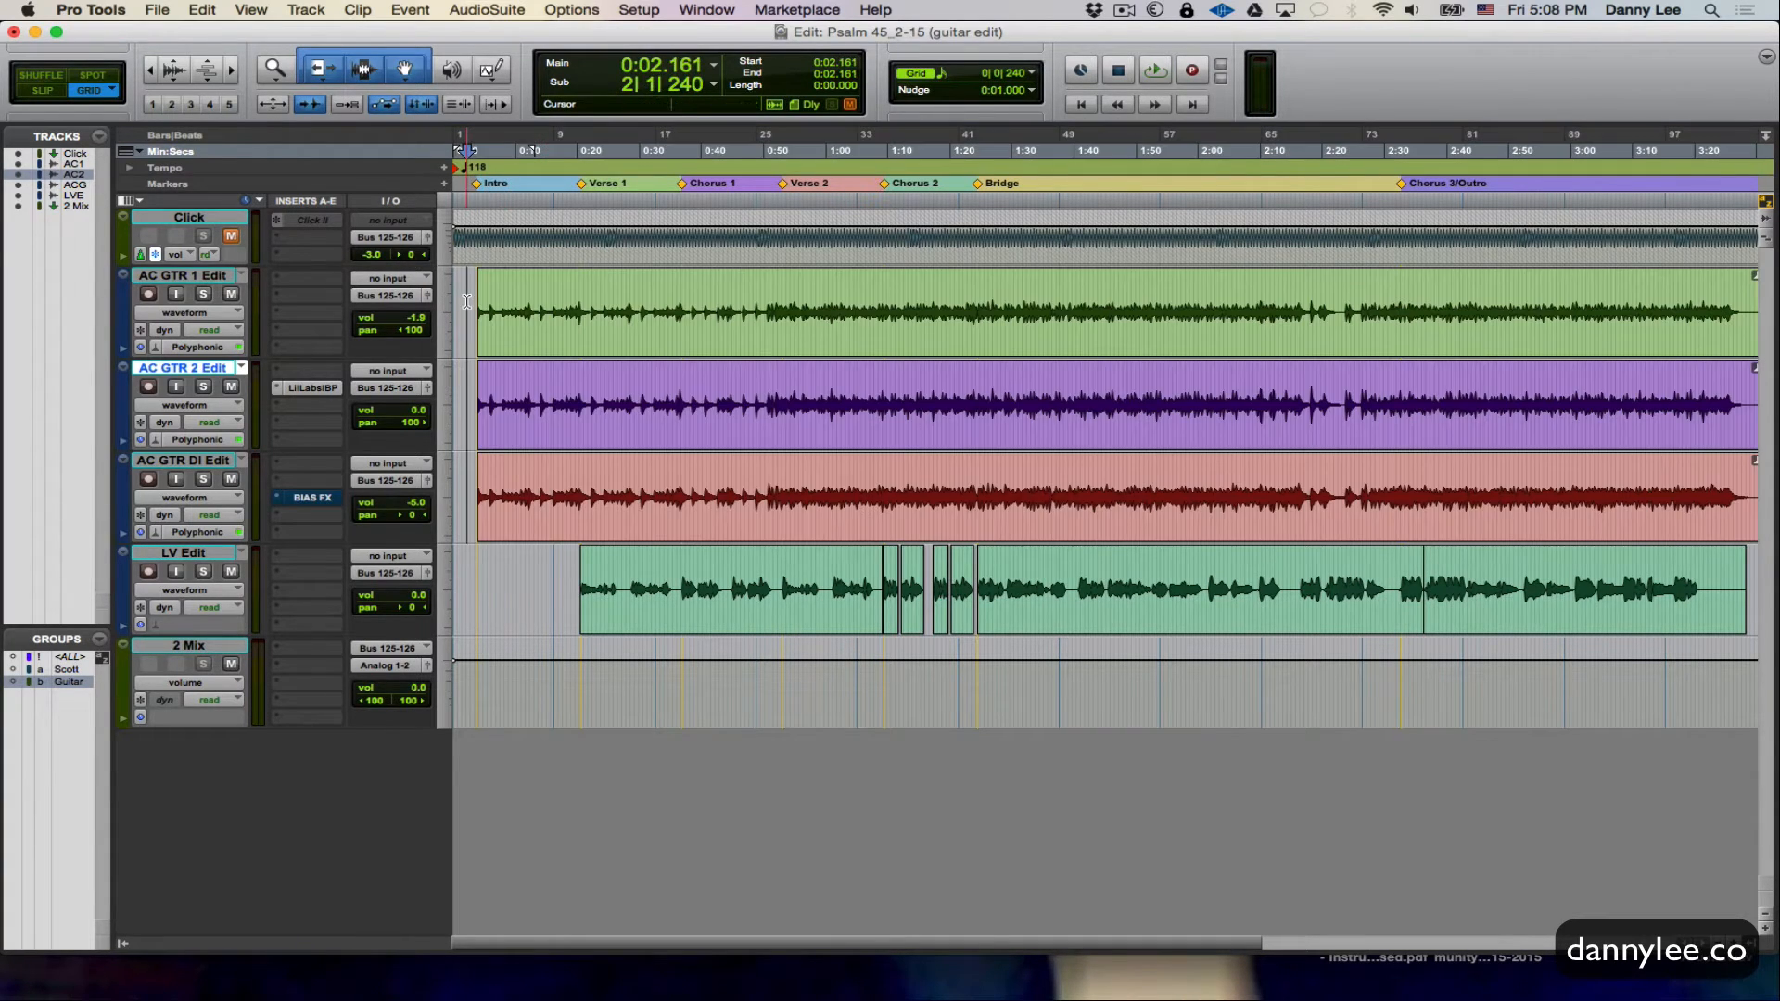
{"action": "left_click", "coordinate": [202, 276]}
{"action": "left_click", "coordinate": [204, 369]}
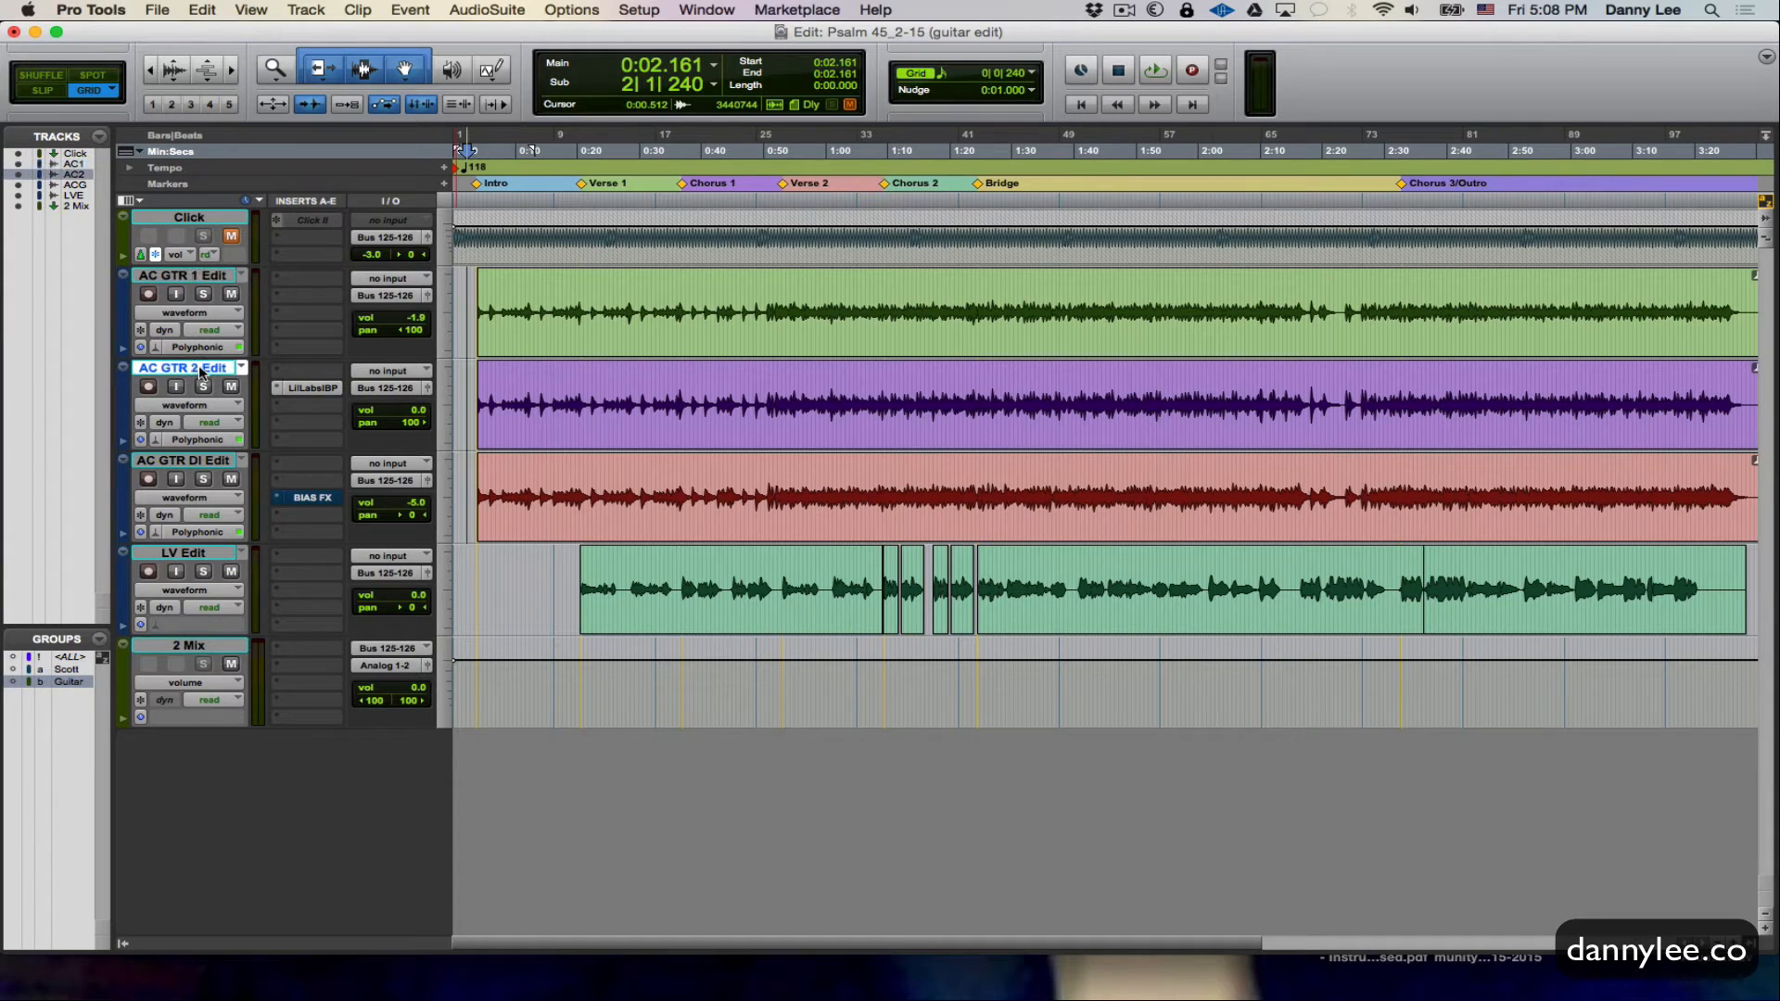
{"action": "left_click", "coordinate": [197, 461]}
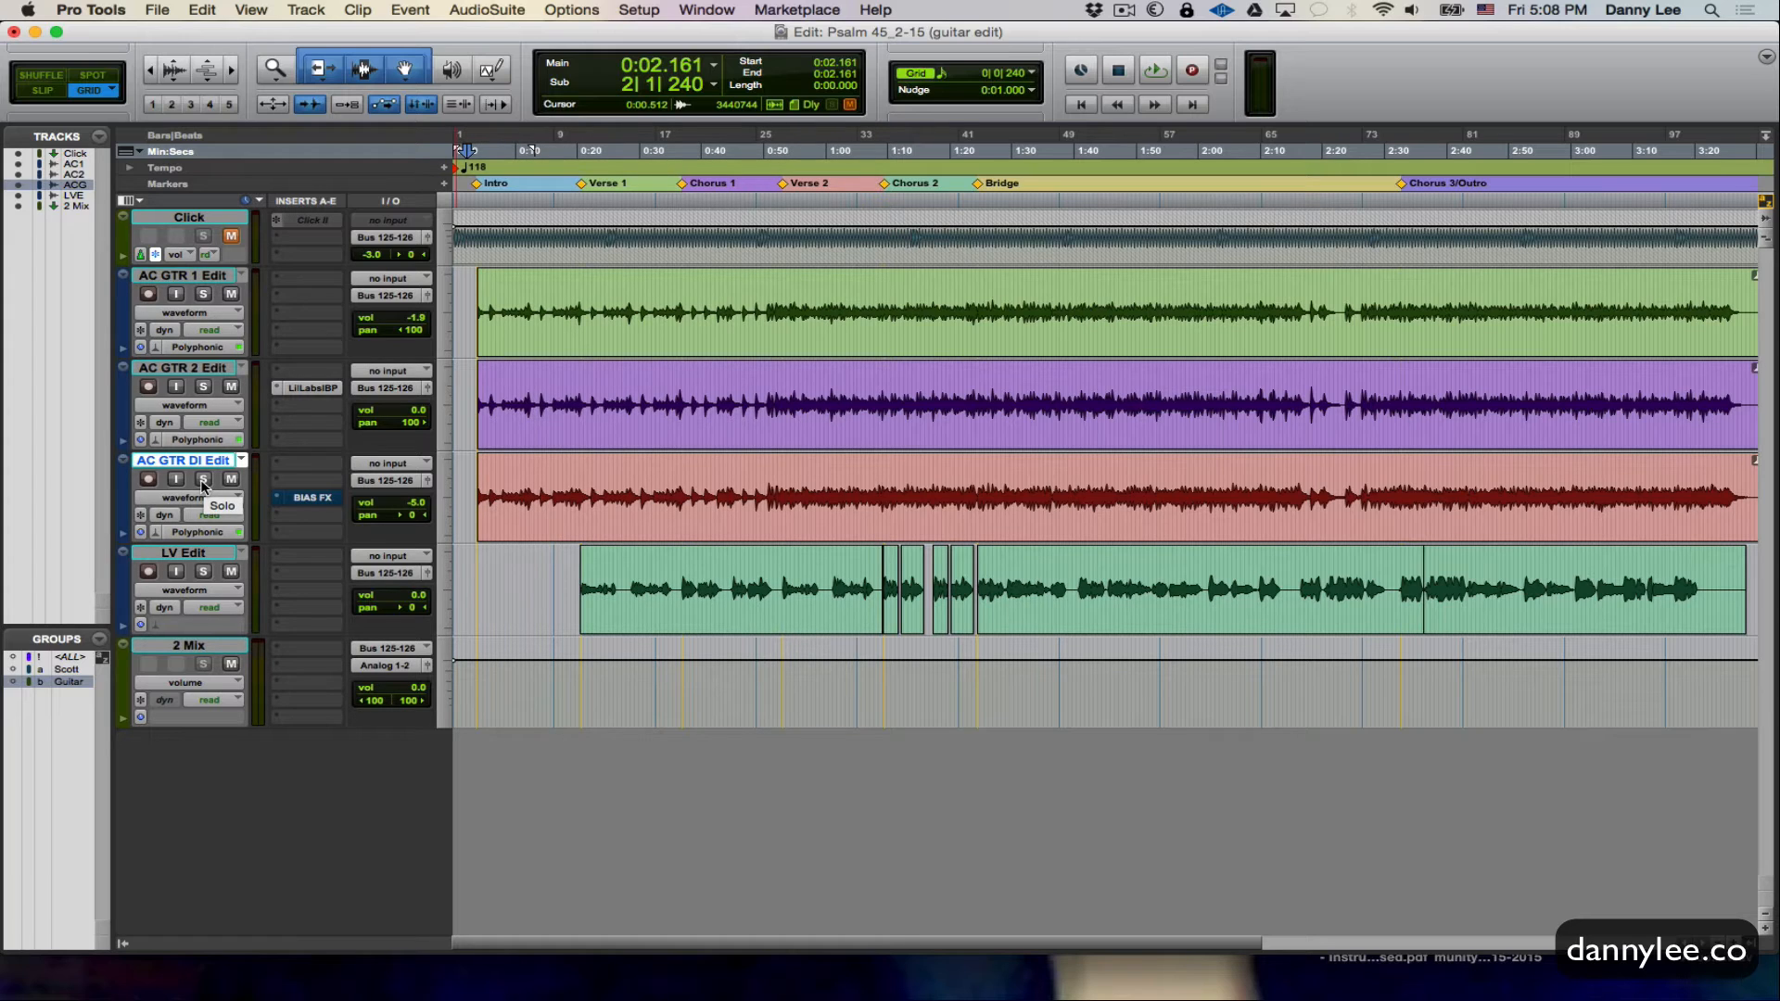
{"action": "left_click", "coordinate": [203, 479]}
{"action": "left_click", "coordinate": [203, 480]}
{"action": "left_click", "coordinate": [203, 480], "text": "ctrl"}
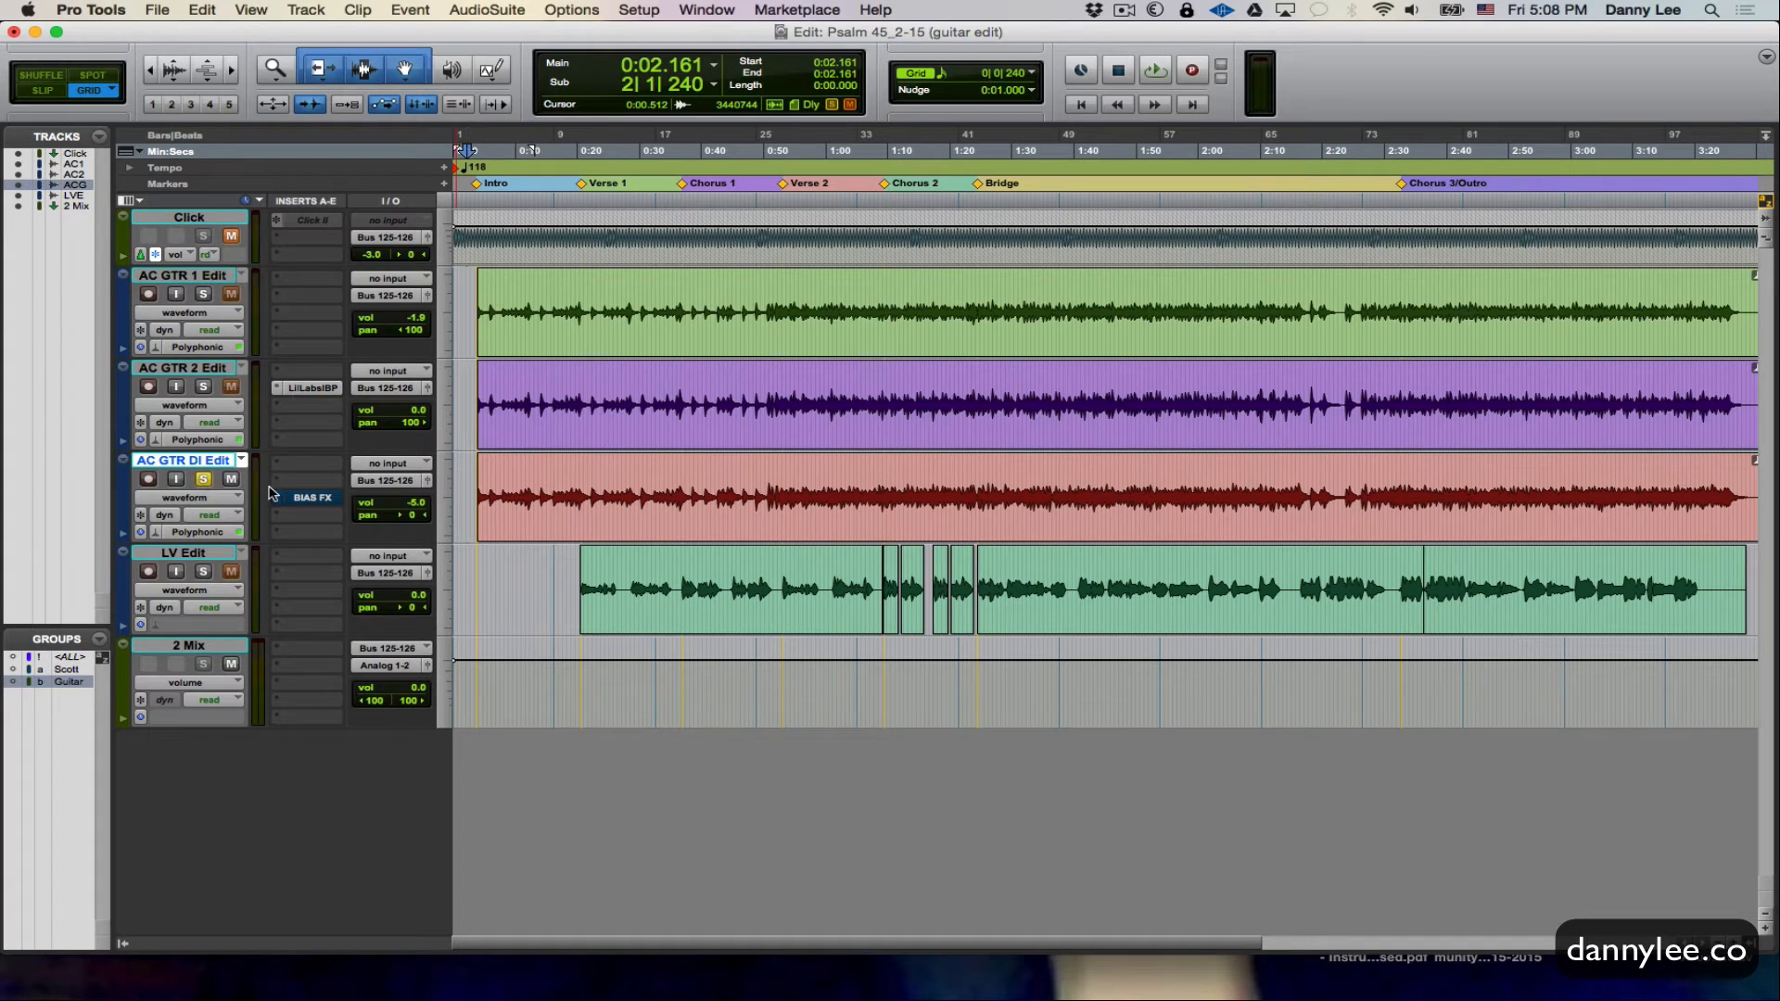
- Select the grouped guitar clips and audition the soloed AC GTR DI Edit track through the intro
{"action": "left_click", "coordinate": [508, 509]}
{"action": "key", "text": "space"}
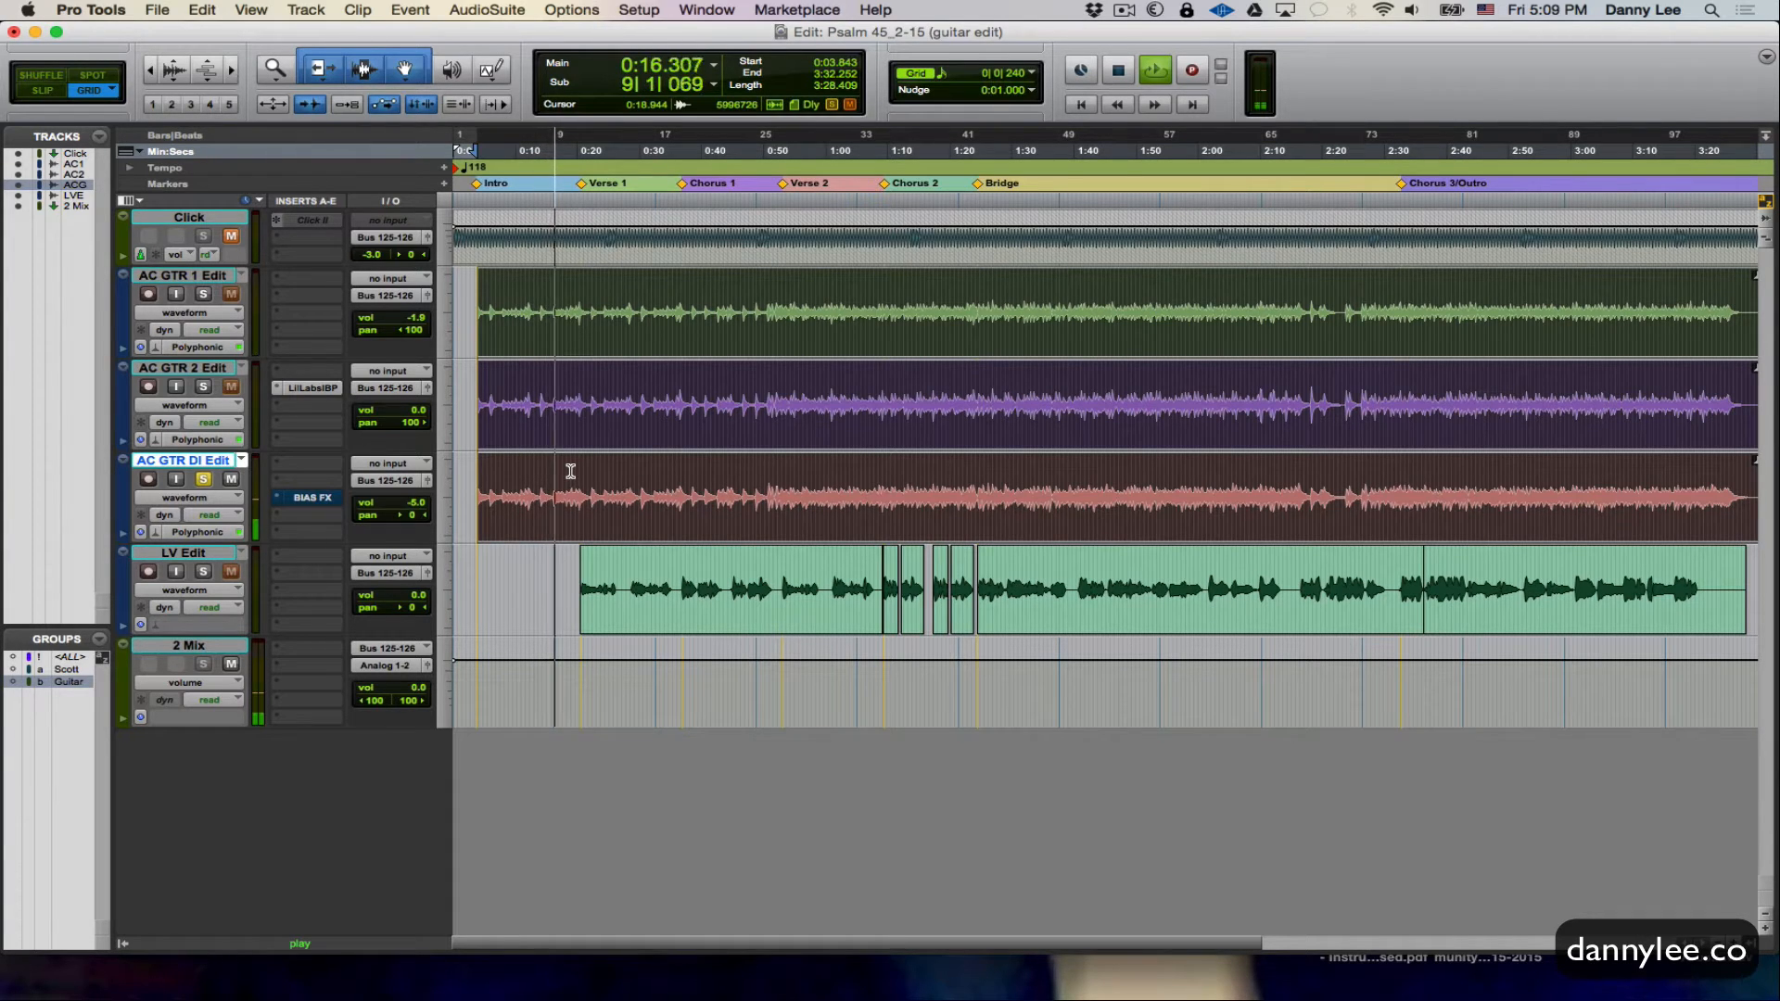
{"action": "key", "text": "space"}
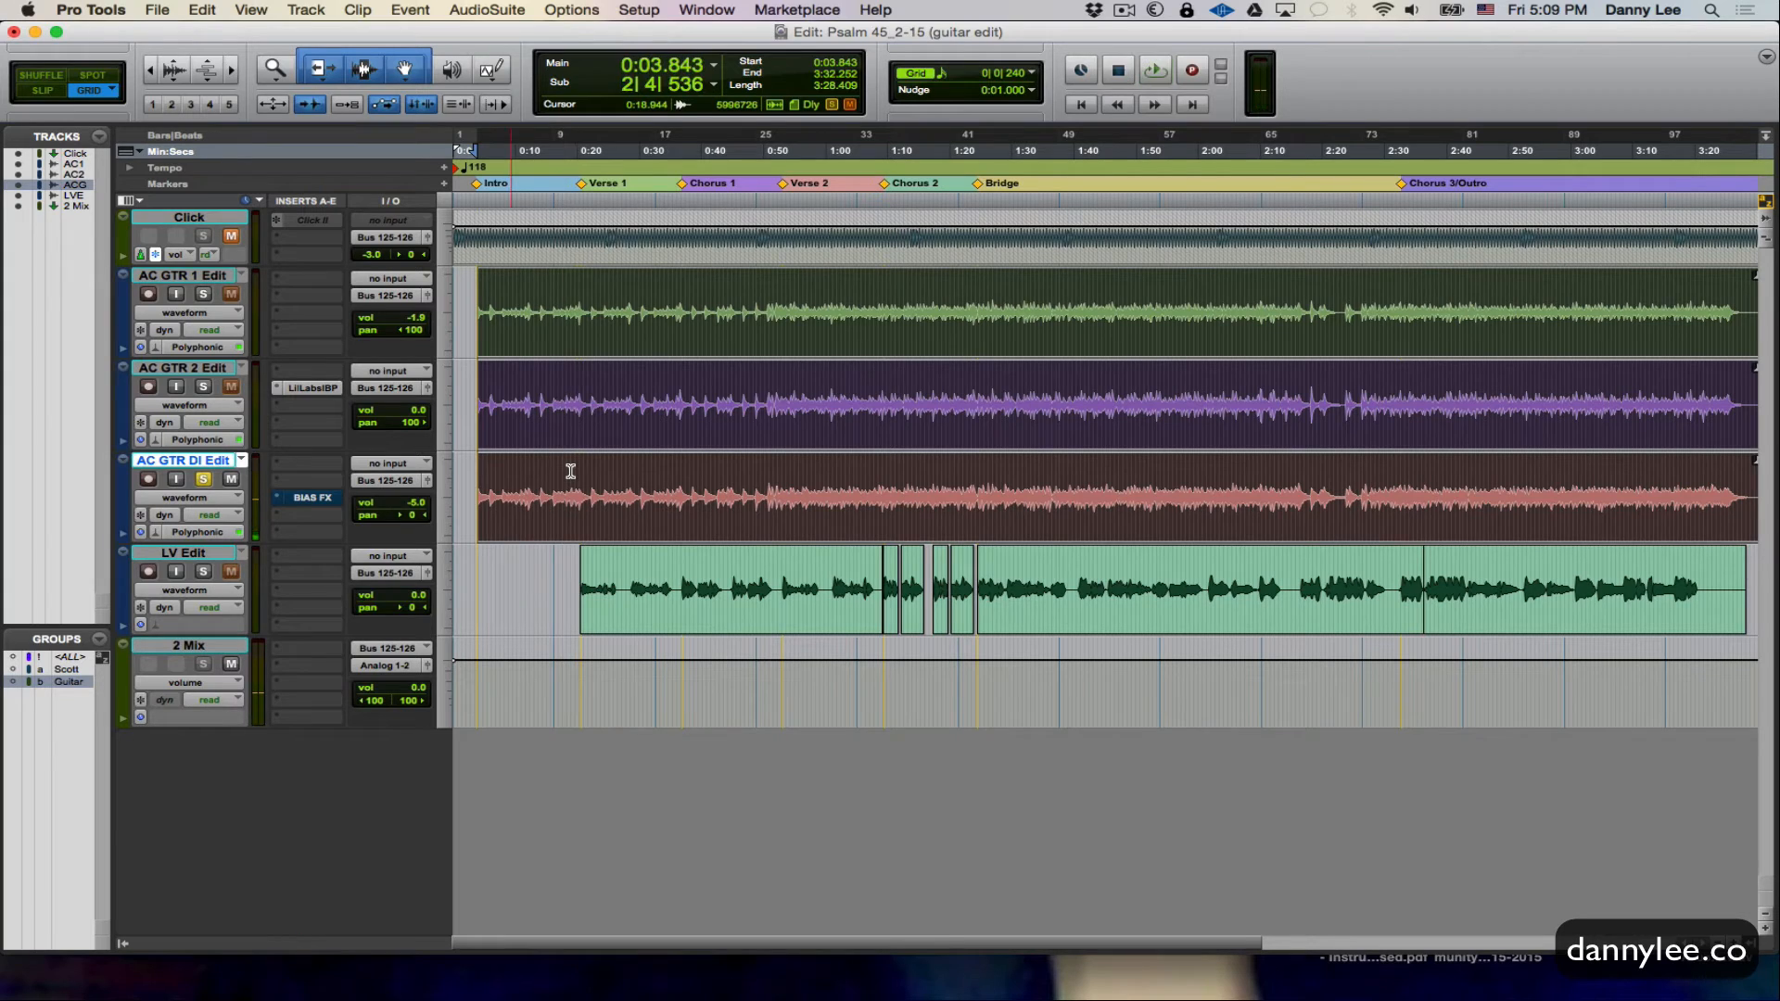
- Inspect the BIAS FX plug-in settings on the AC GTR DI Edit track and close the plug-in window
{"action": "left_click", "coordinate": [566, 471]}
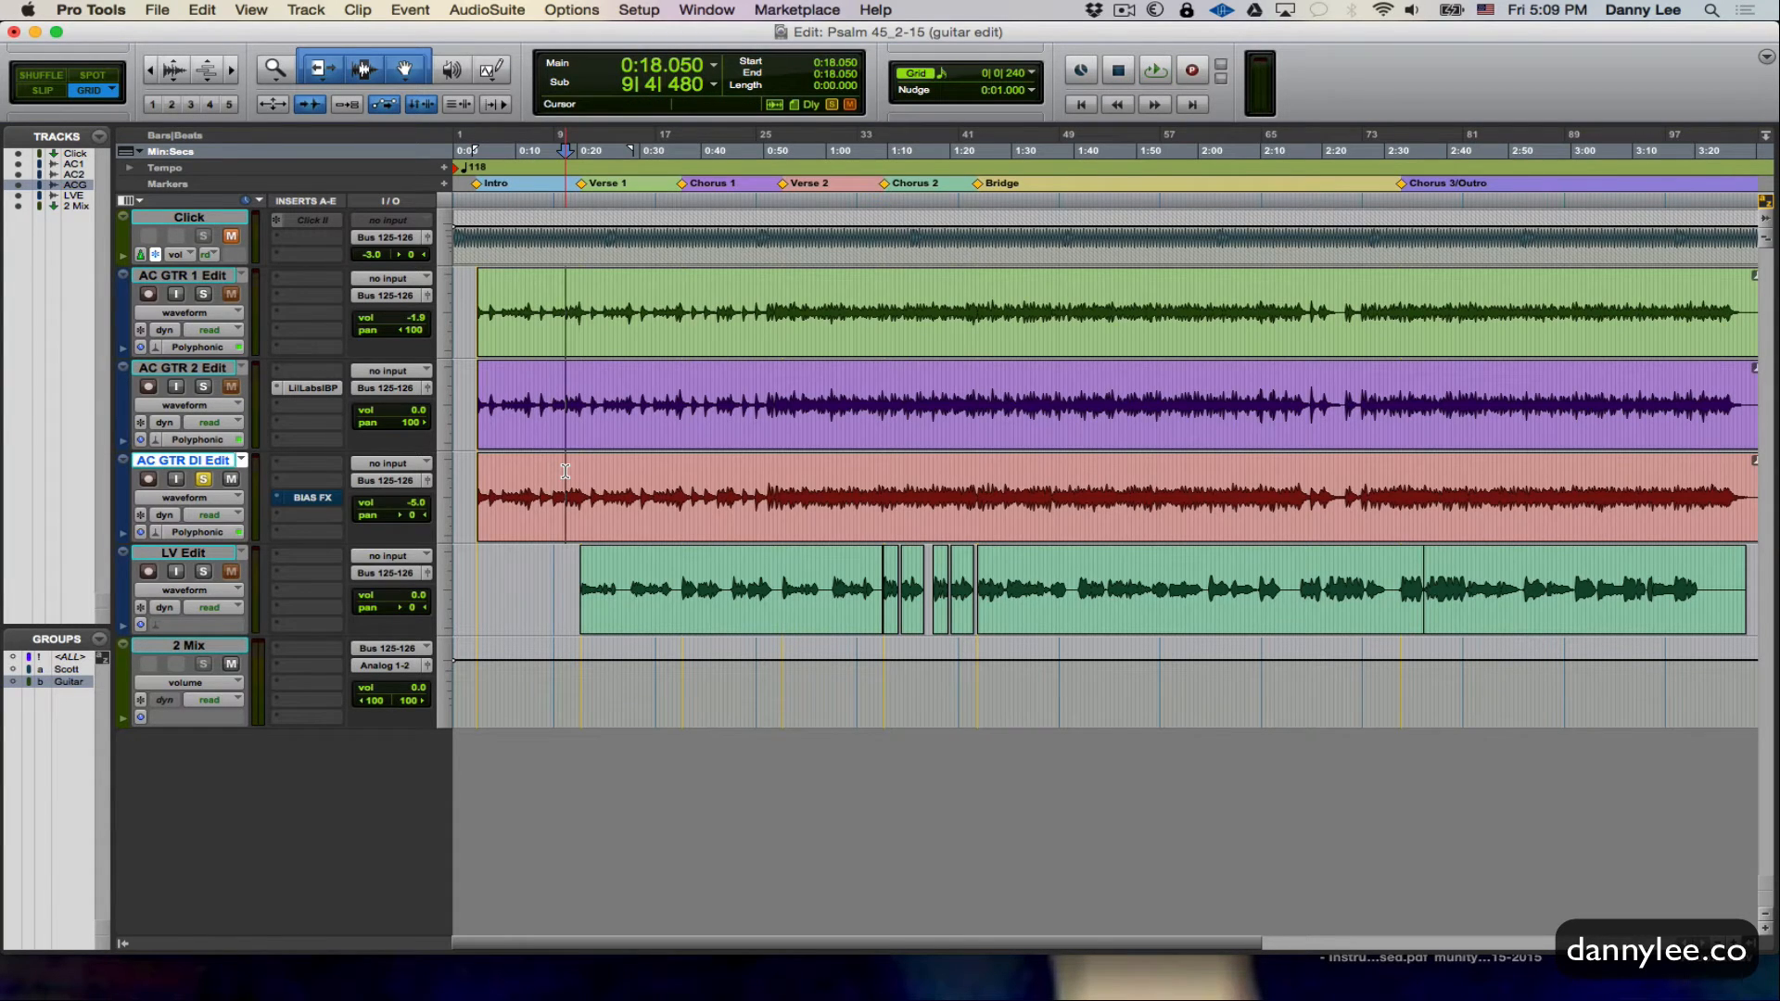
{"action": "left_click", "coordinate": [547, 468]}
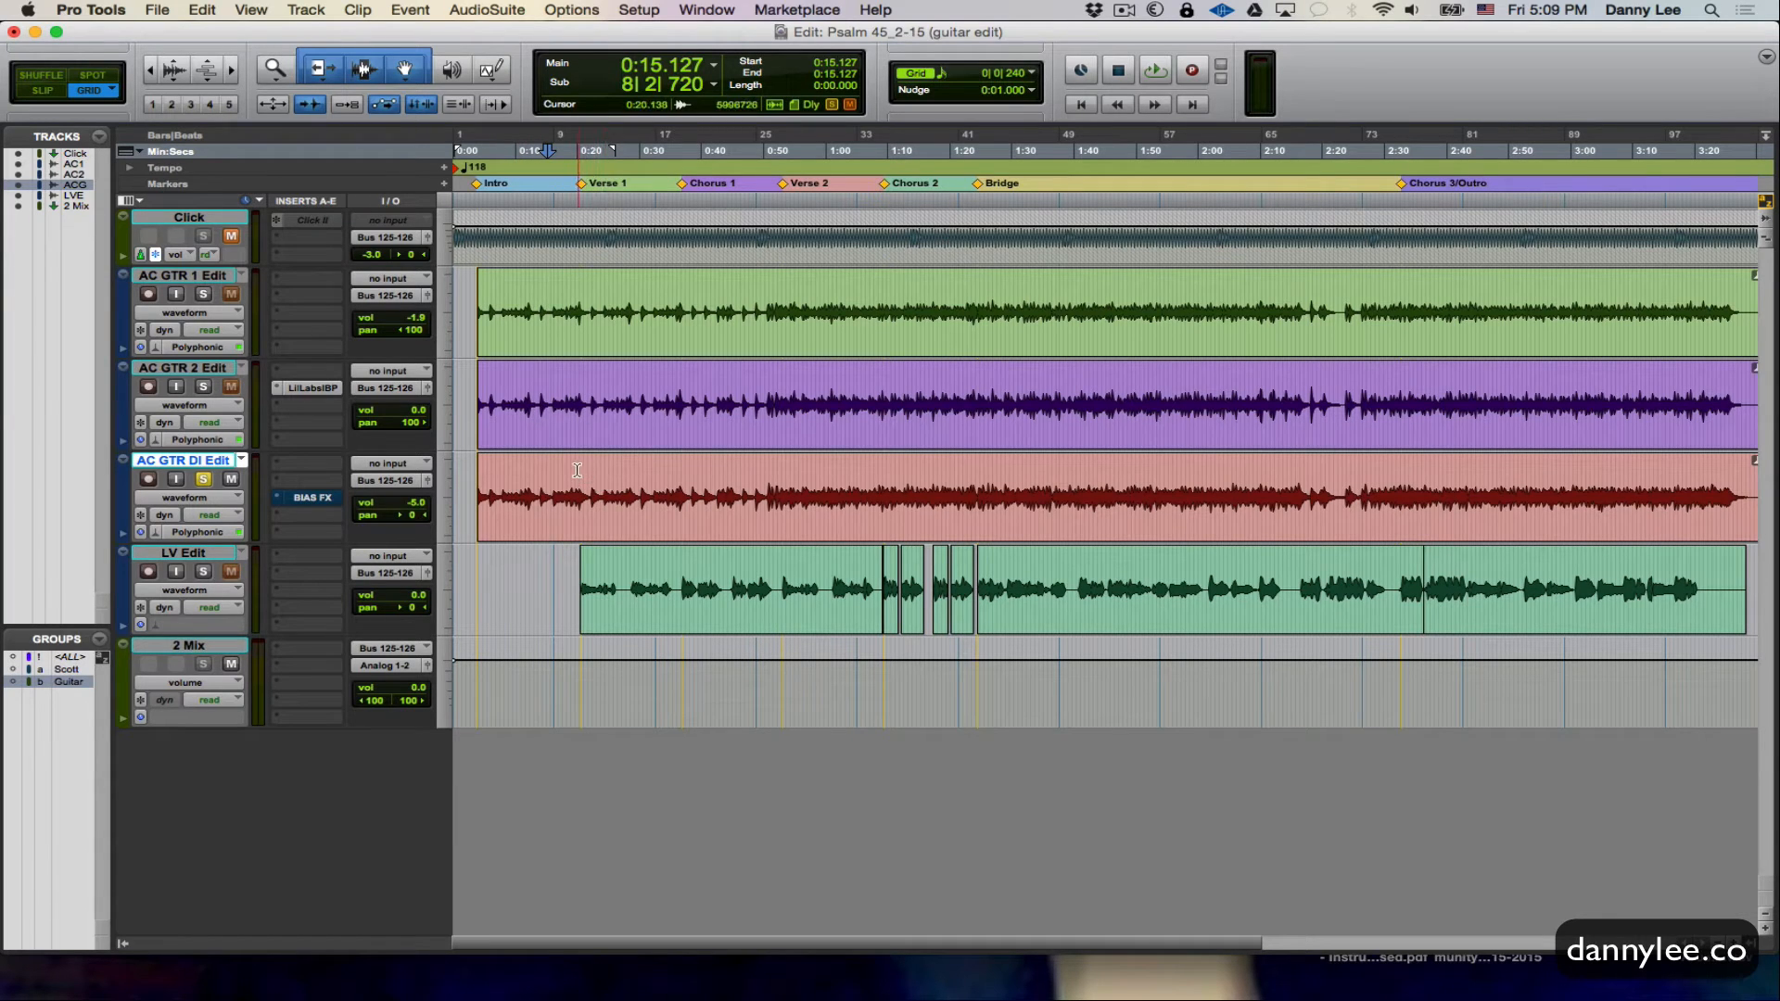
{"action": "left_click", "coordinate": [576, 470]}
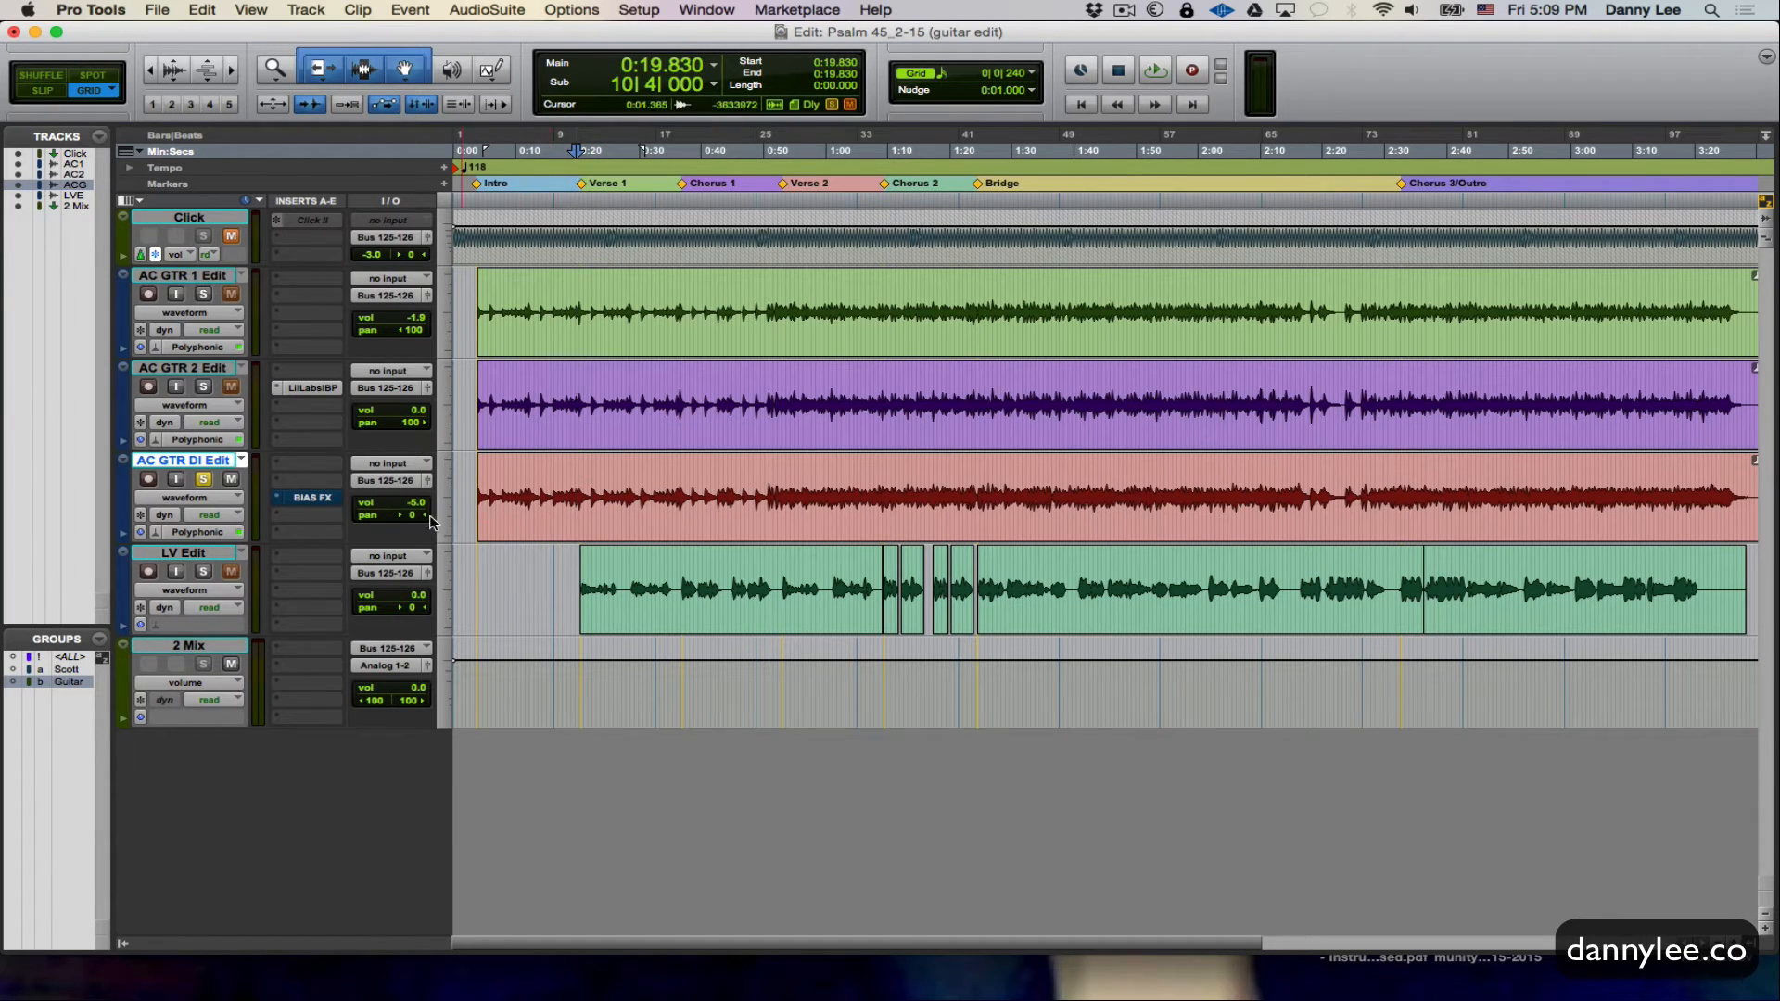
{"action": "left_click", "coordinate": [306, 499]}
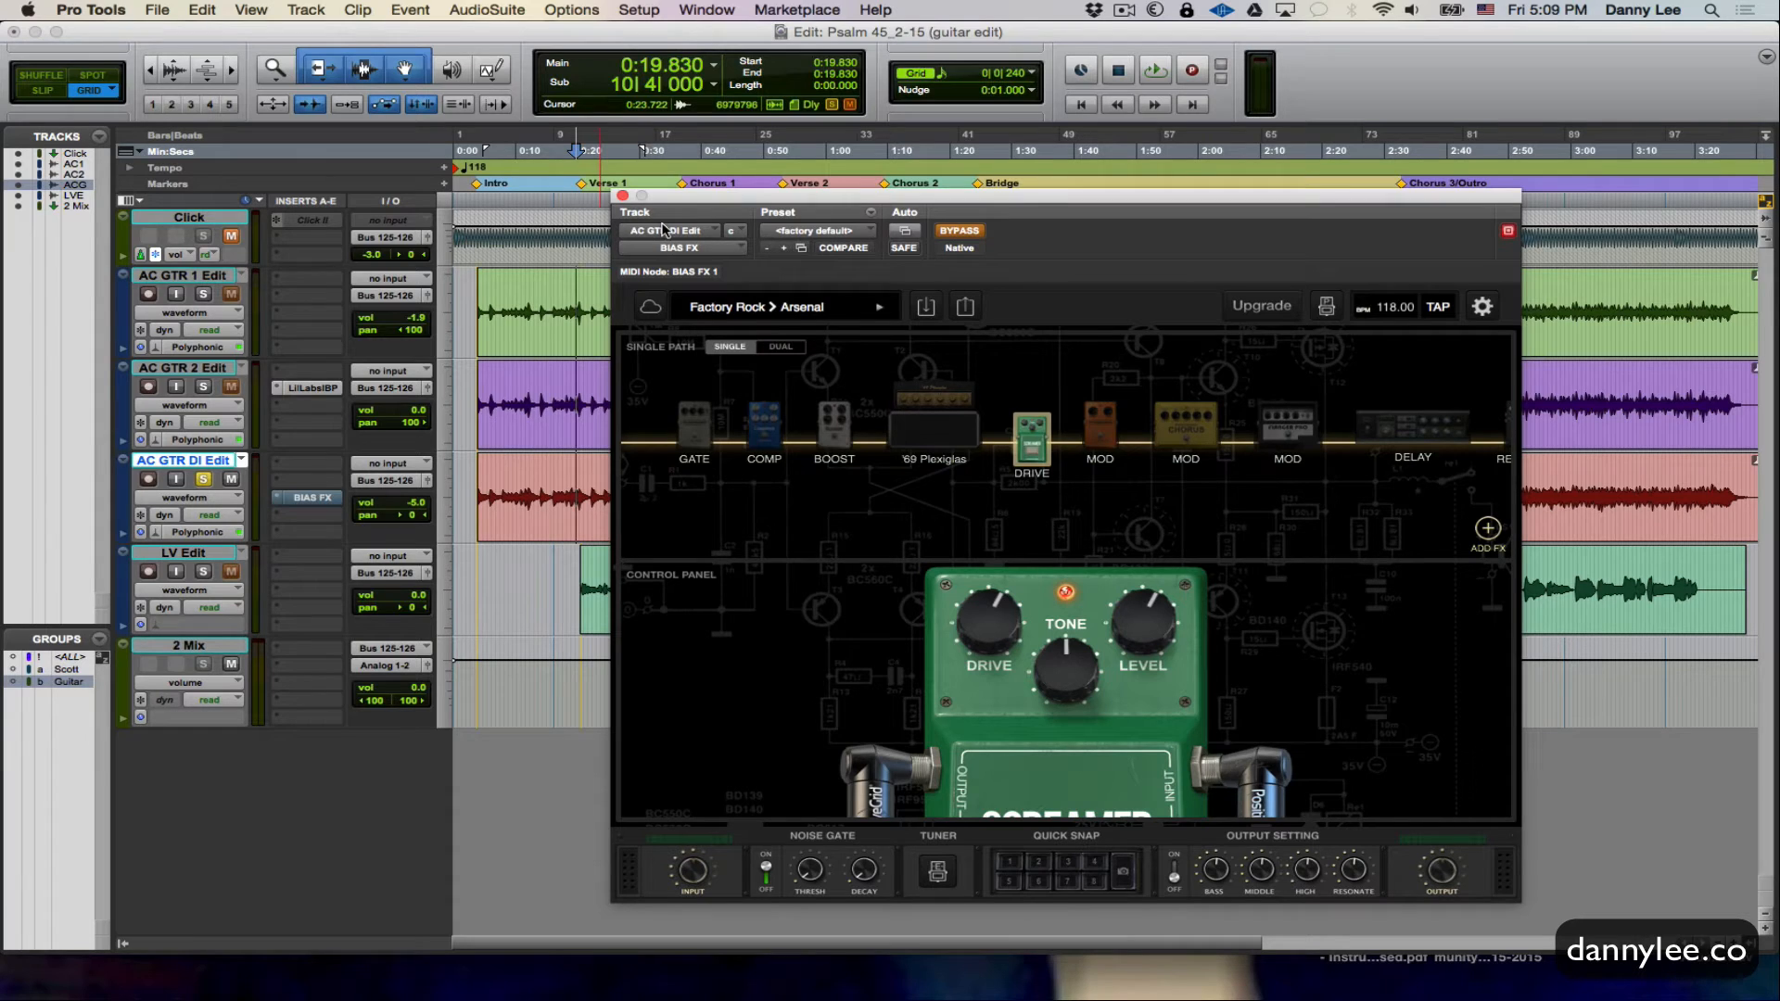
{"action": "left_click", "coordinate": [623, 196]}
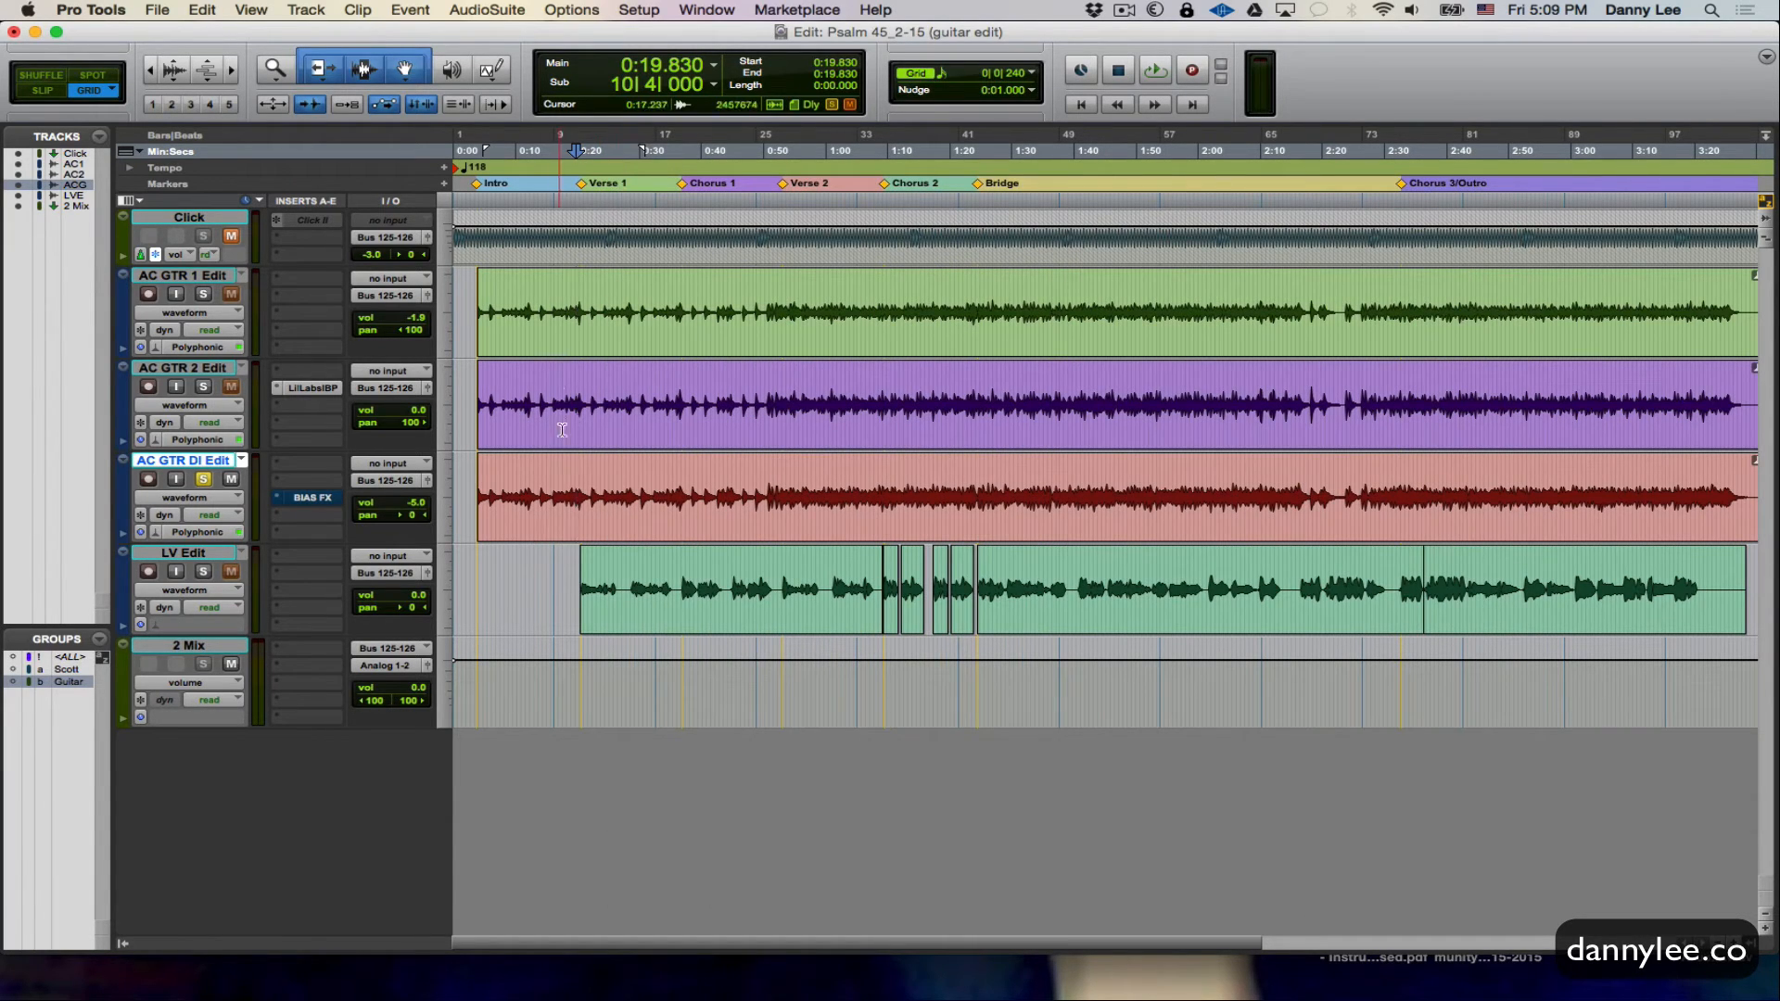
- Unsolo the AC GTR DI Edit track and play the full mix from about 0:15.5, shortly before Verse 1
{"action": "left_click", "coordinate": [473, 571]}
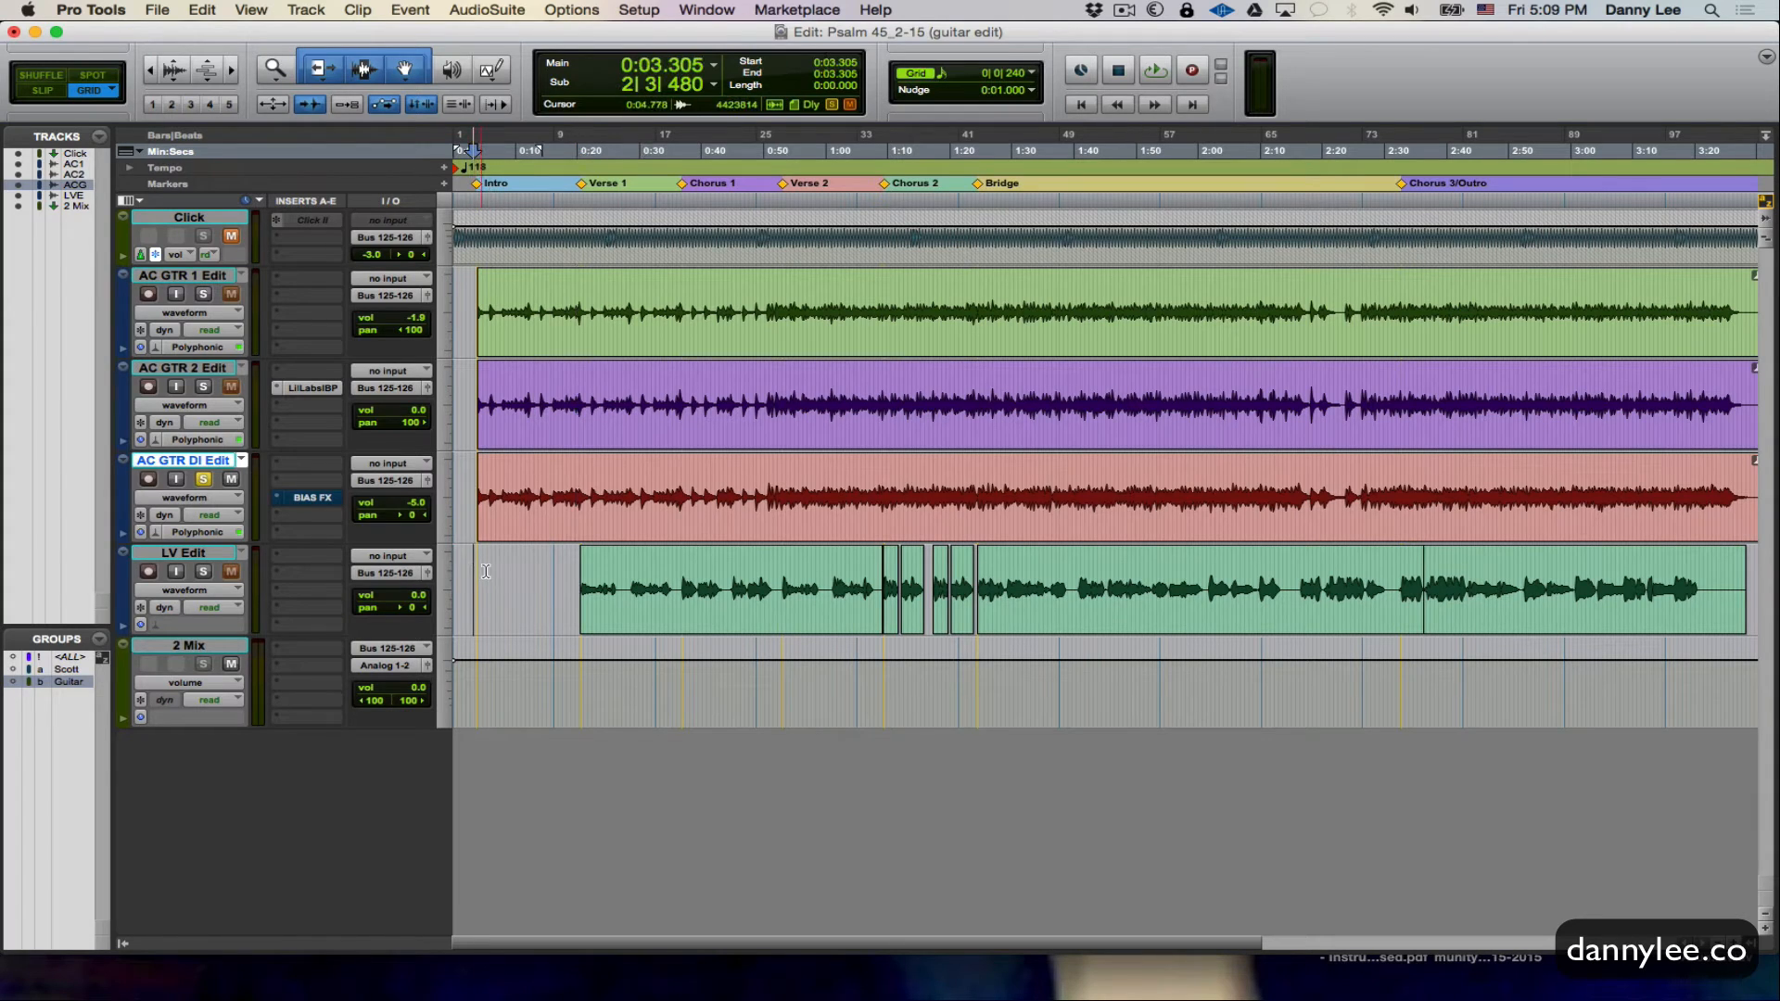
{"action": "left_click", "coordinate": [550, 562]}
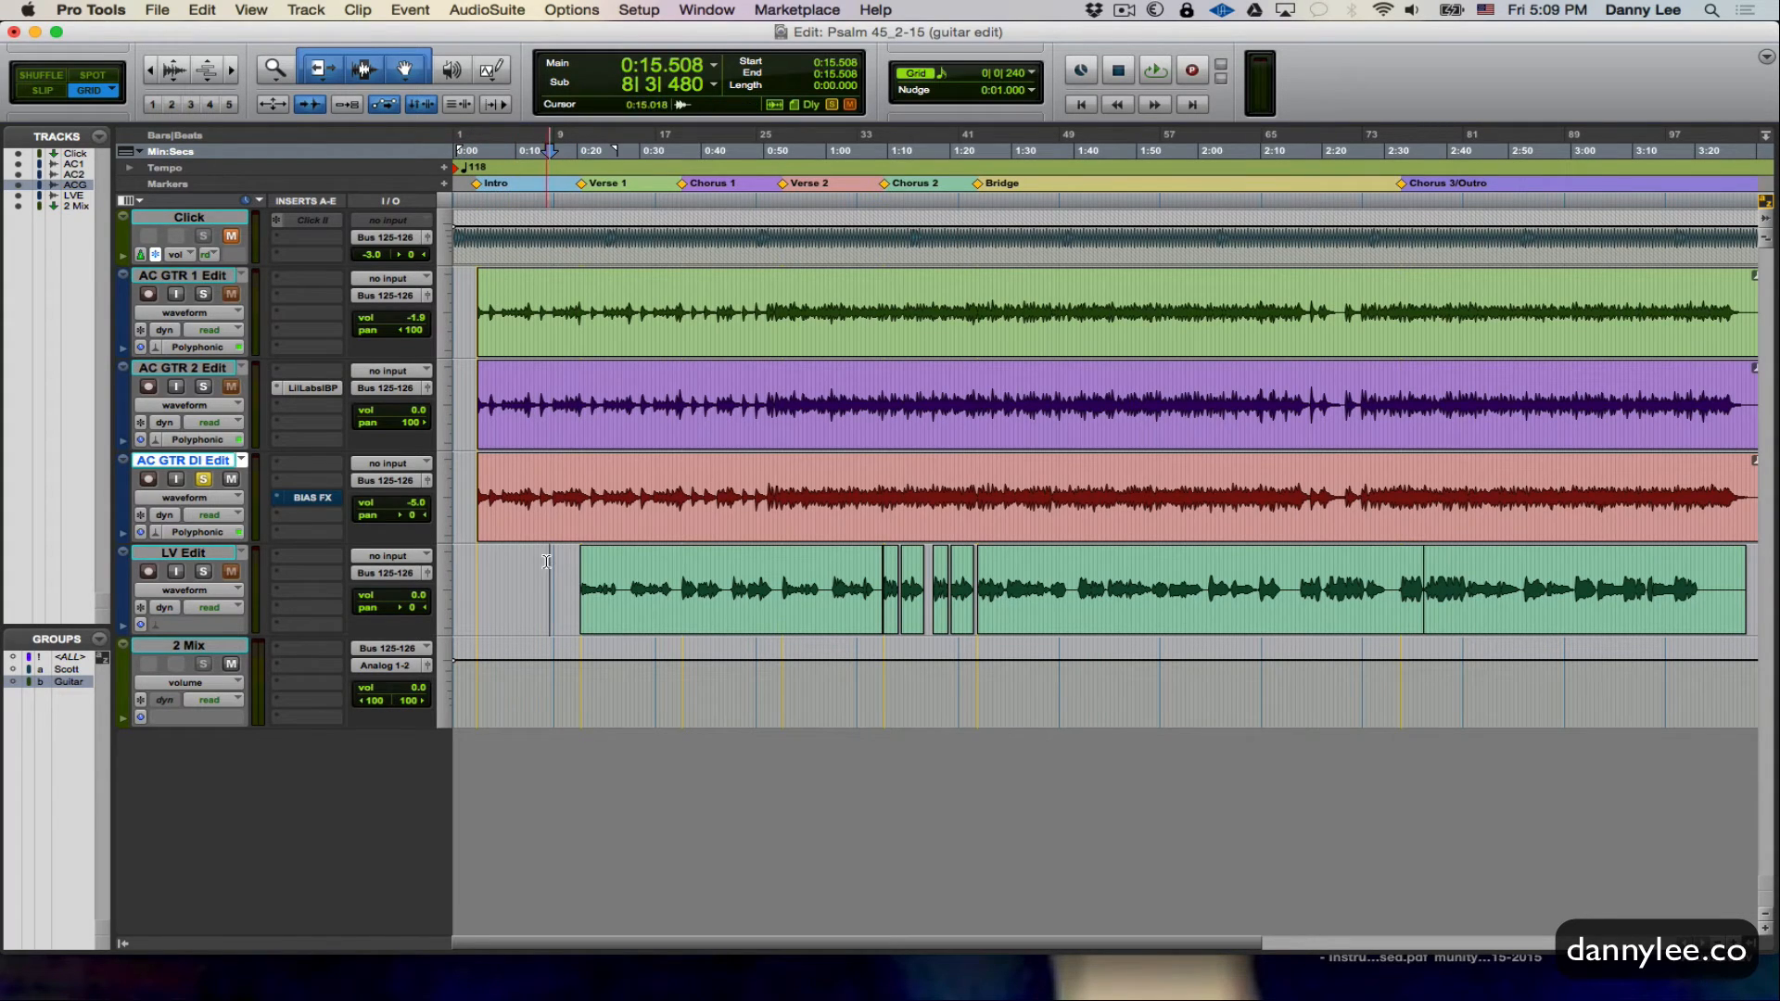
{"action": "left_click", "coordinate": [204, 481]}
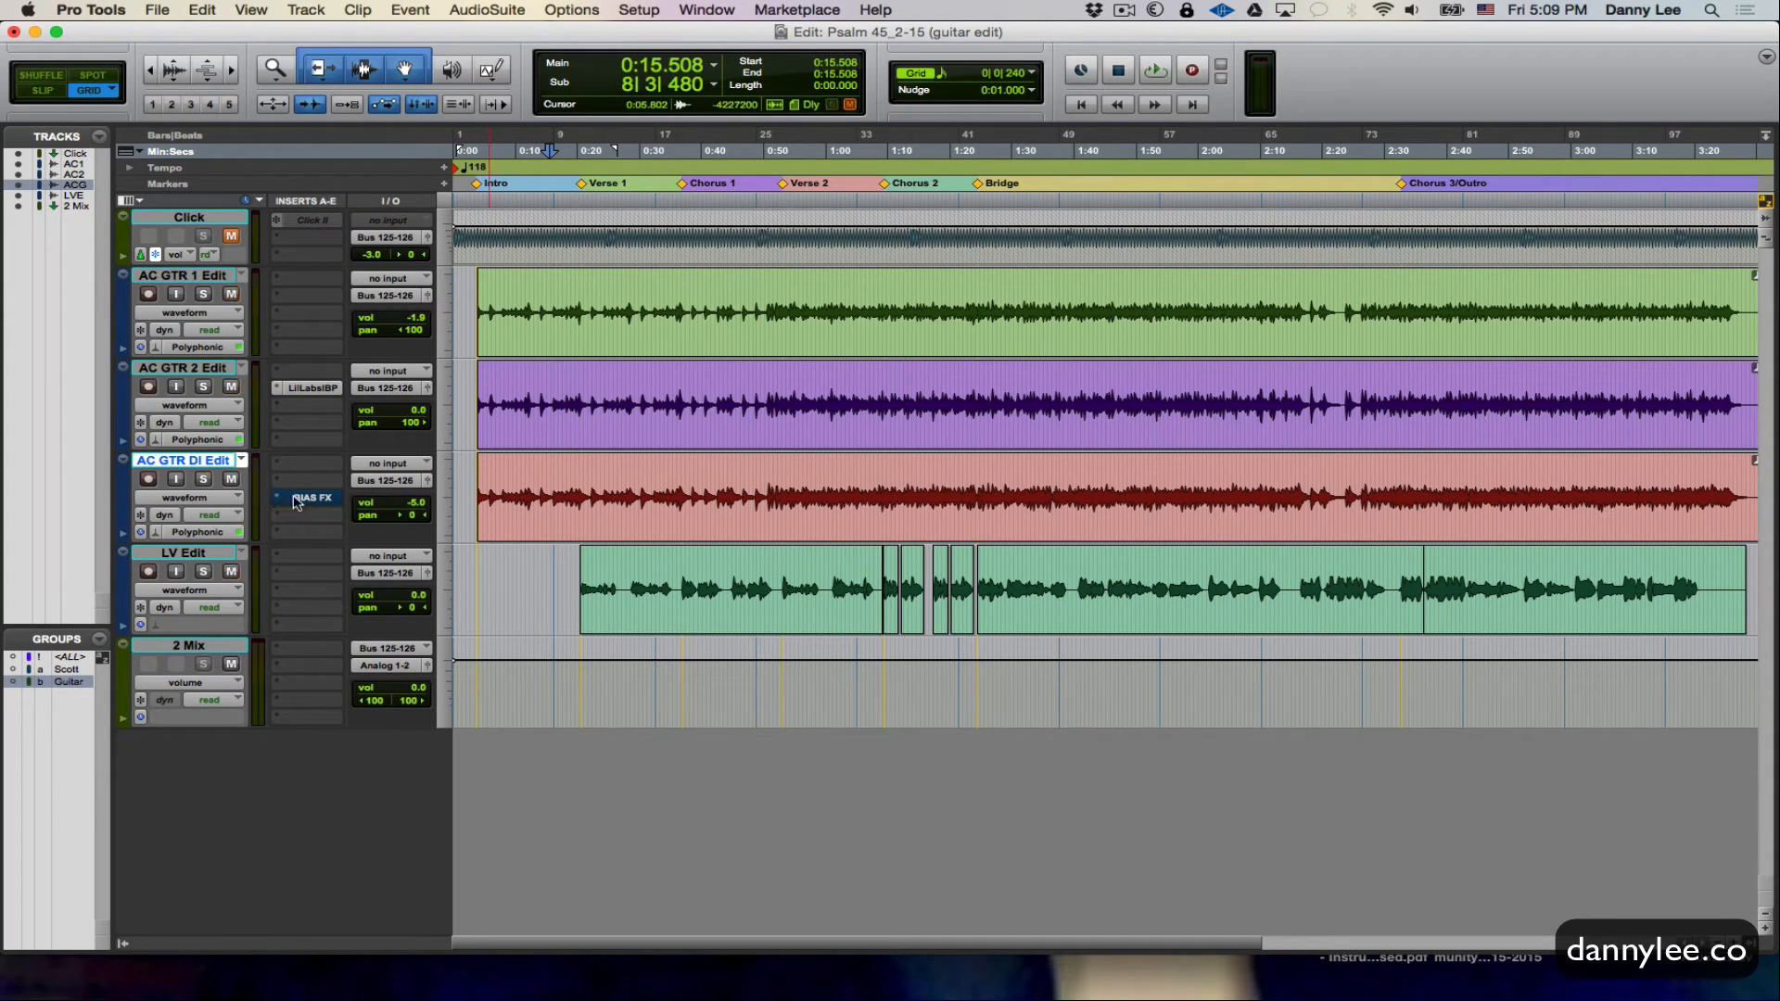
{"action": "key", "text": "space"}
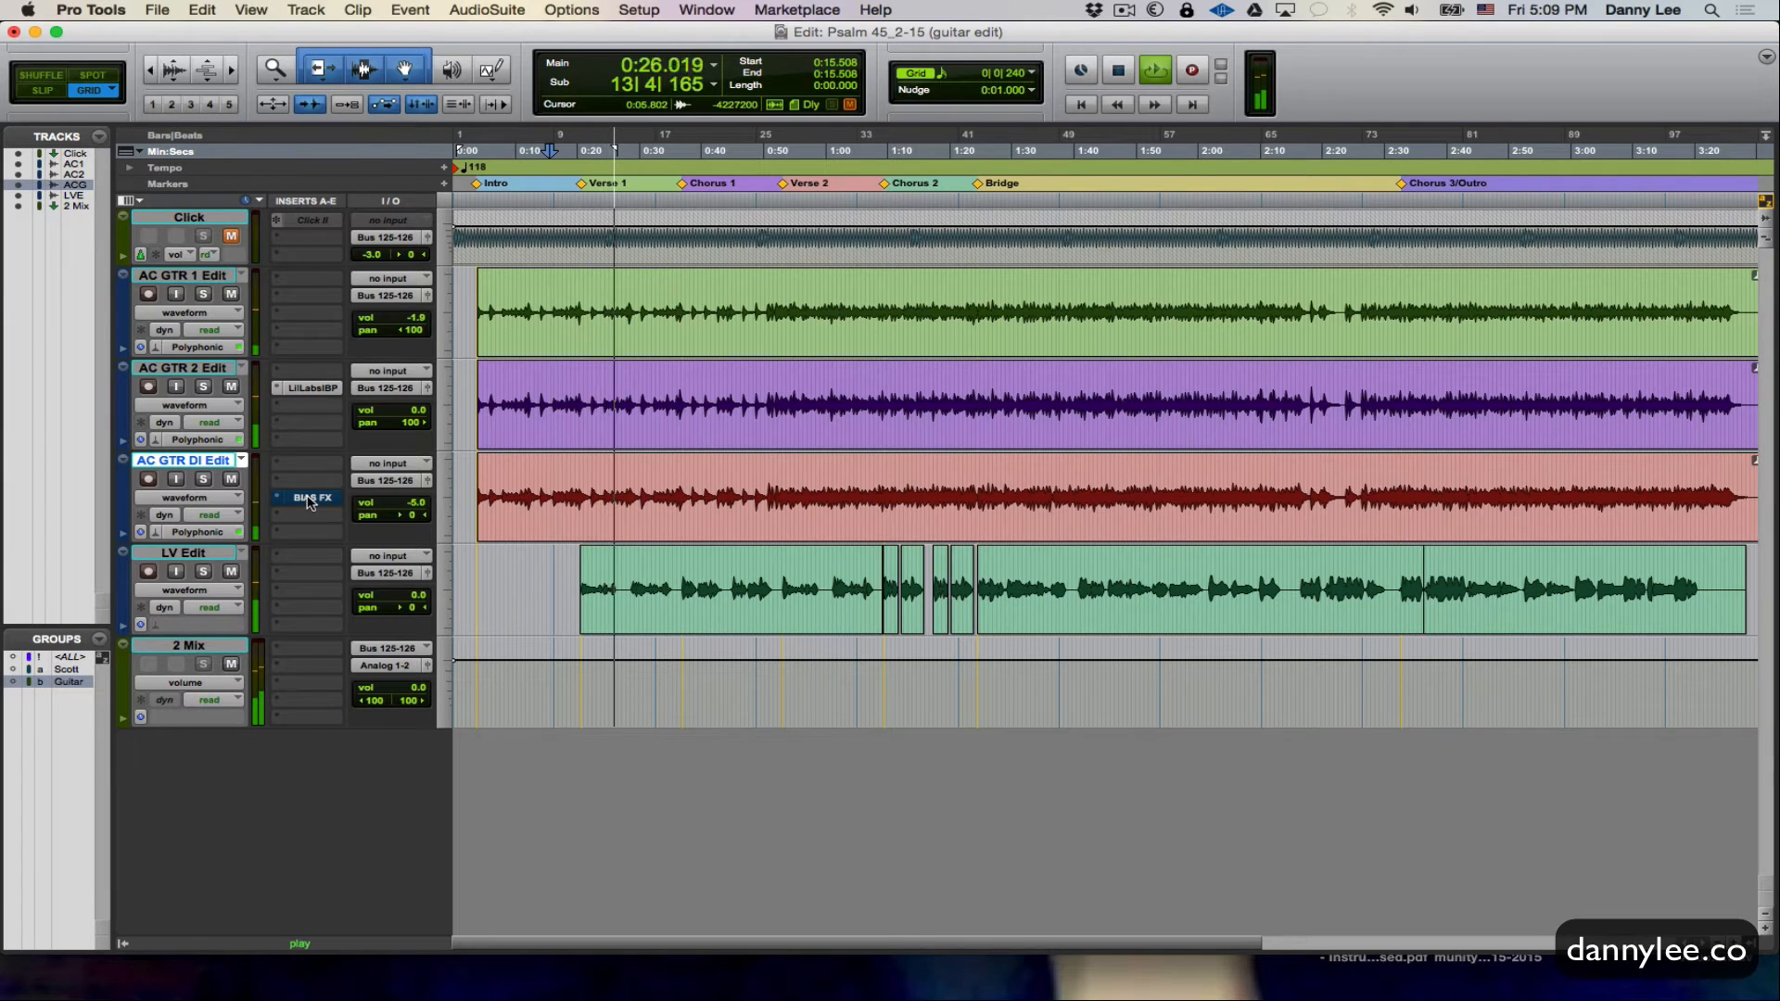
- Take BIAS FX on the AC GTR DI Edit track out of bypass during playback and close its plug-in window
{"action": "left_click", "coordinate": [310, 500]}
{"action": "left_click", "coordinate": [310, 499], "text": "super"}
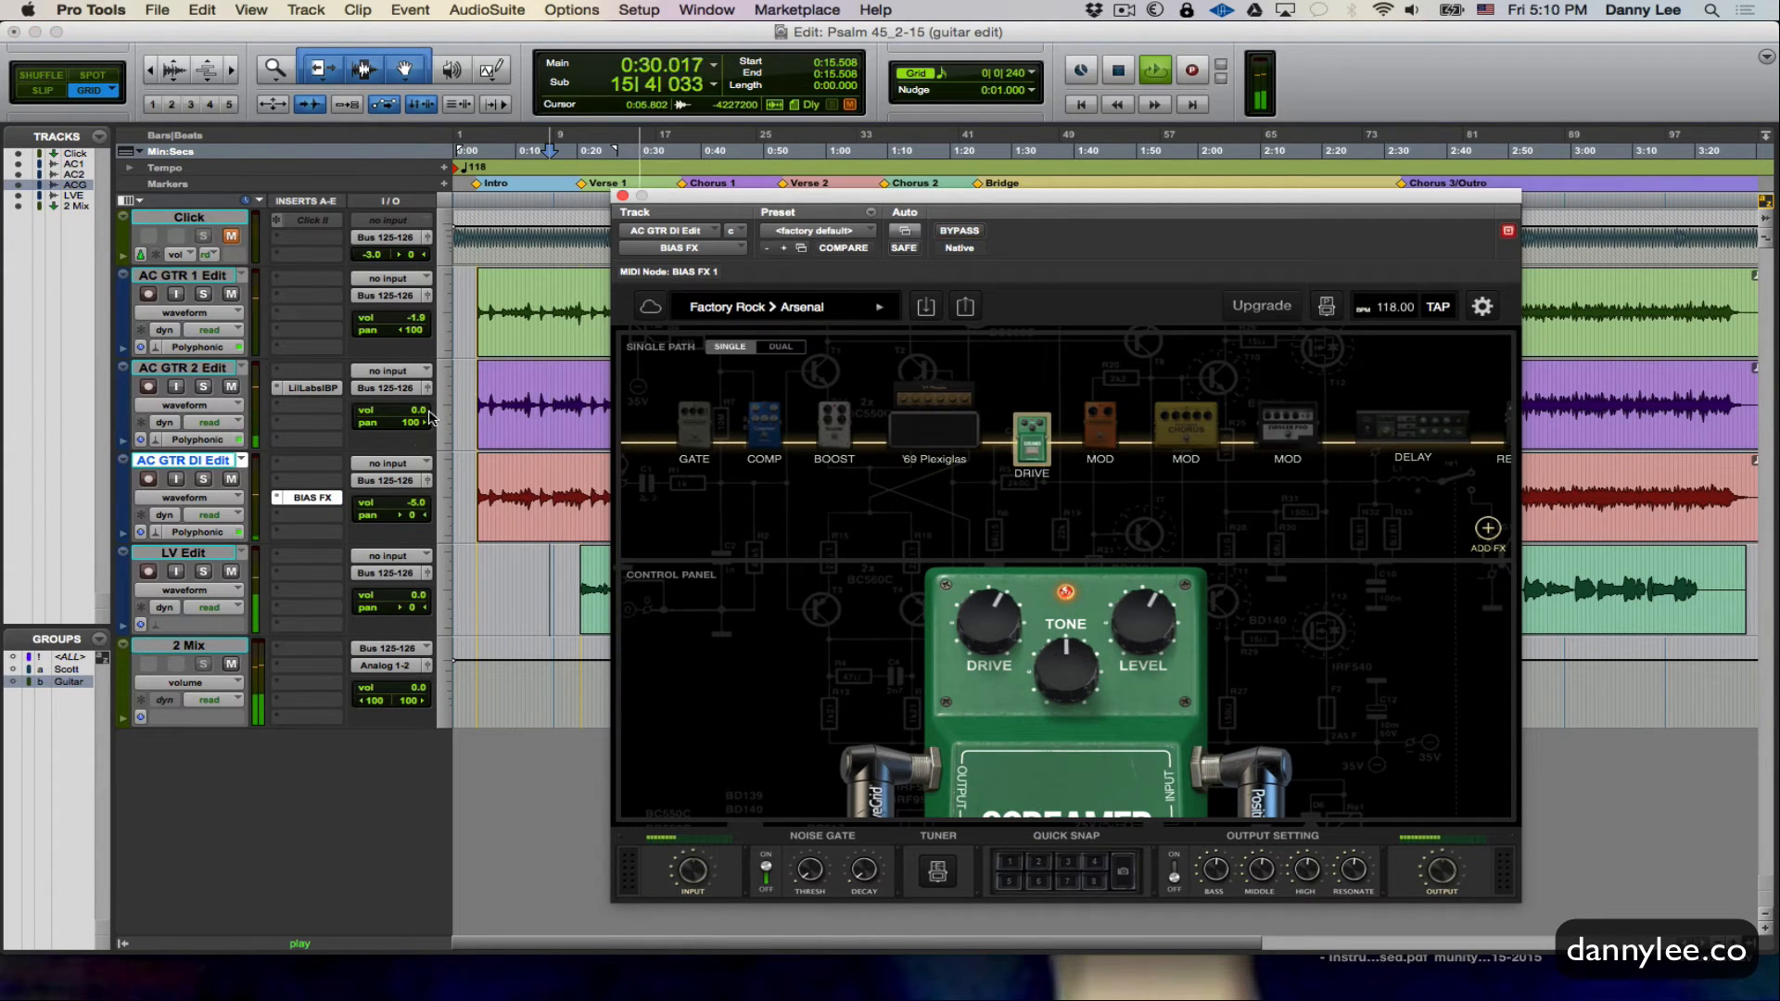
{"action": "left_click", "coordinate": [622, 197]}
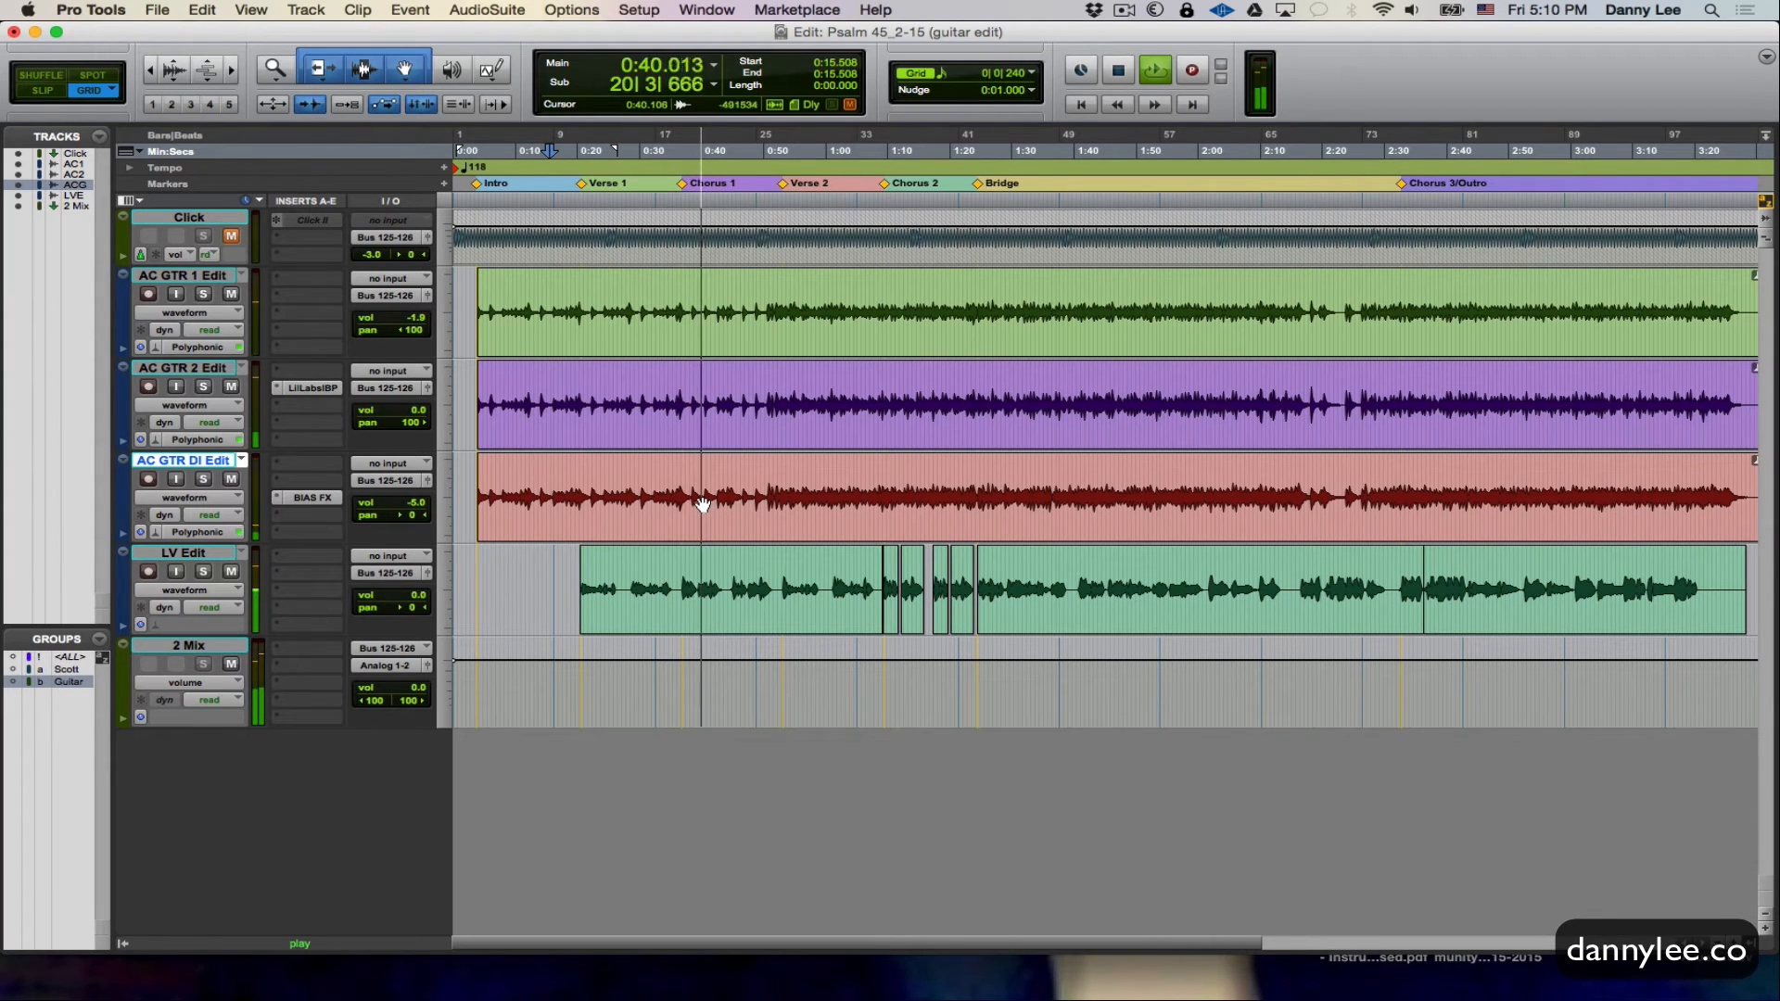
{"action": "left_click", "coordinate": [323, 502]}
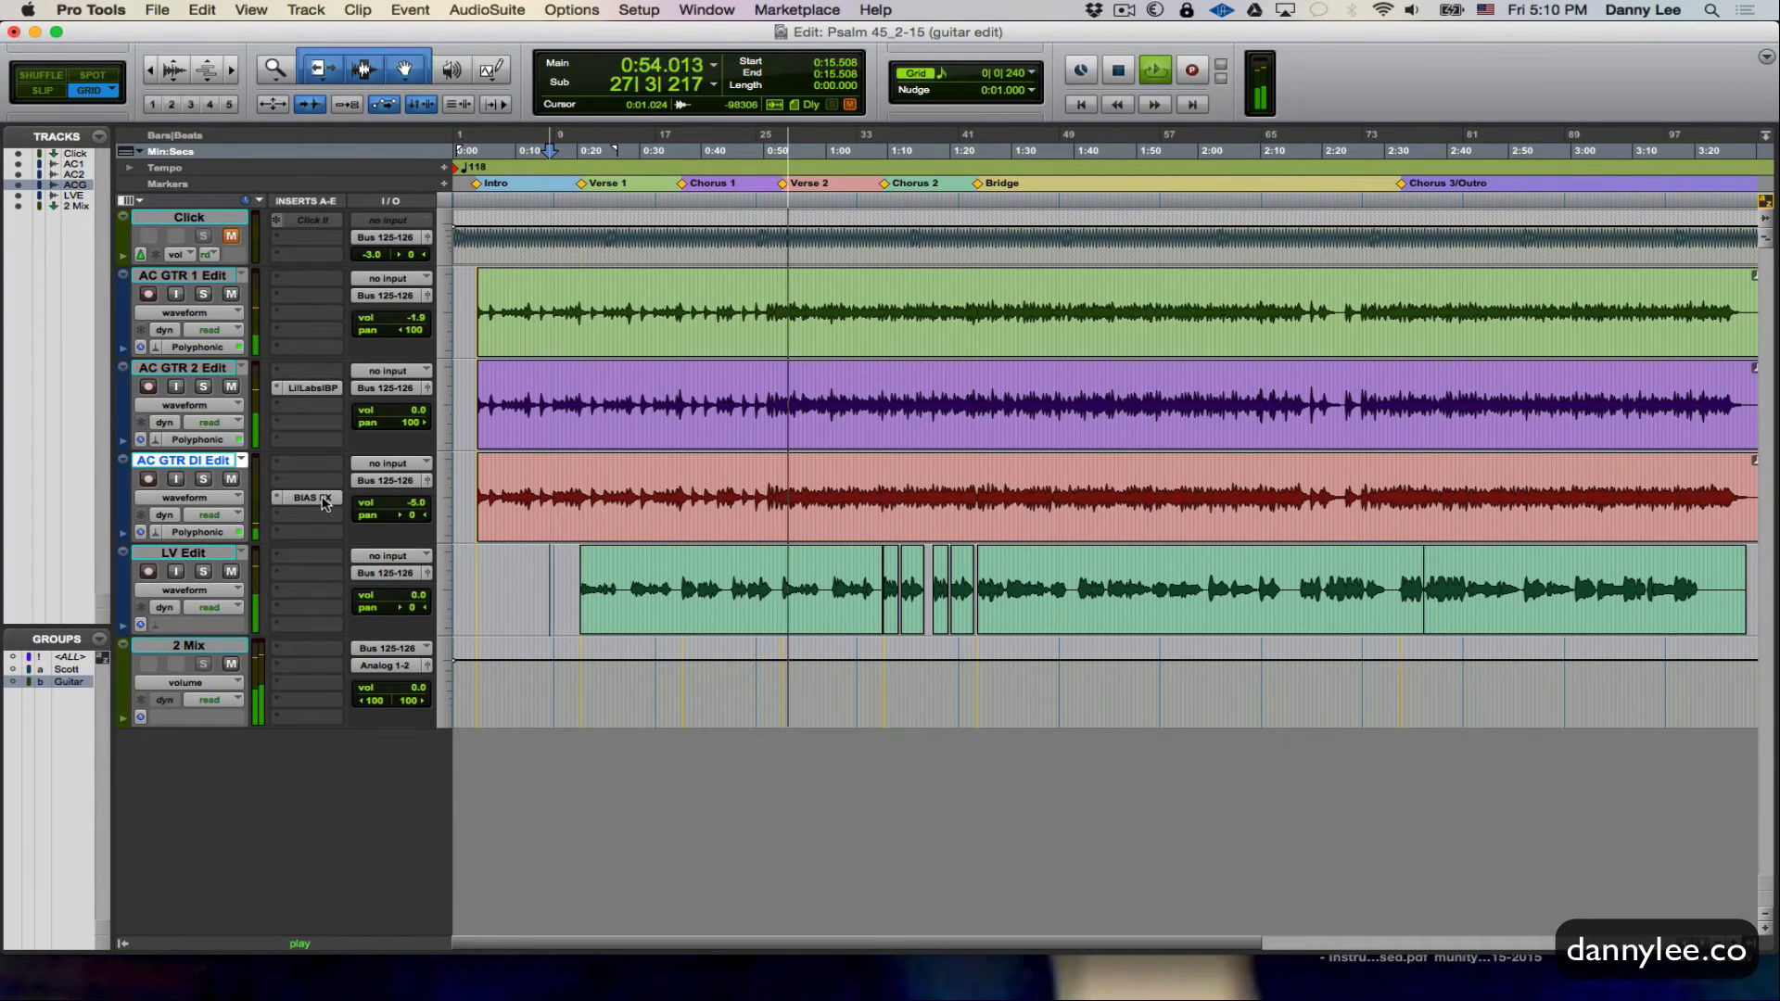
- Solo the three grouped guitar tracks and compare their sound with BIAS FX bypassed and active, leaving it active
{"action": "left_click", "coordinate": [204, 480]}
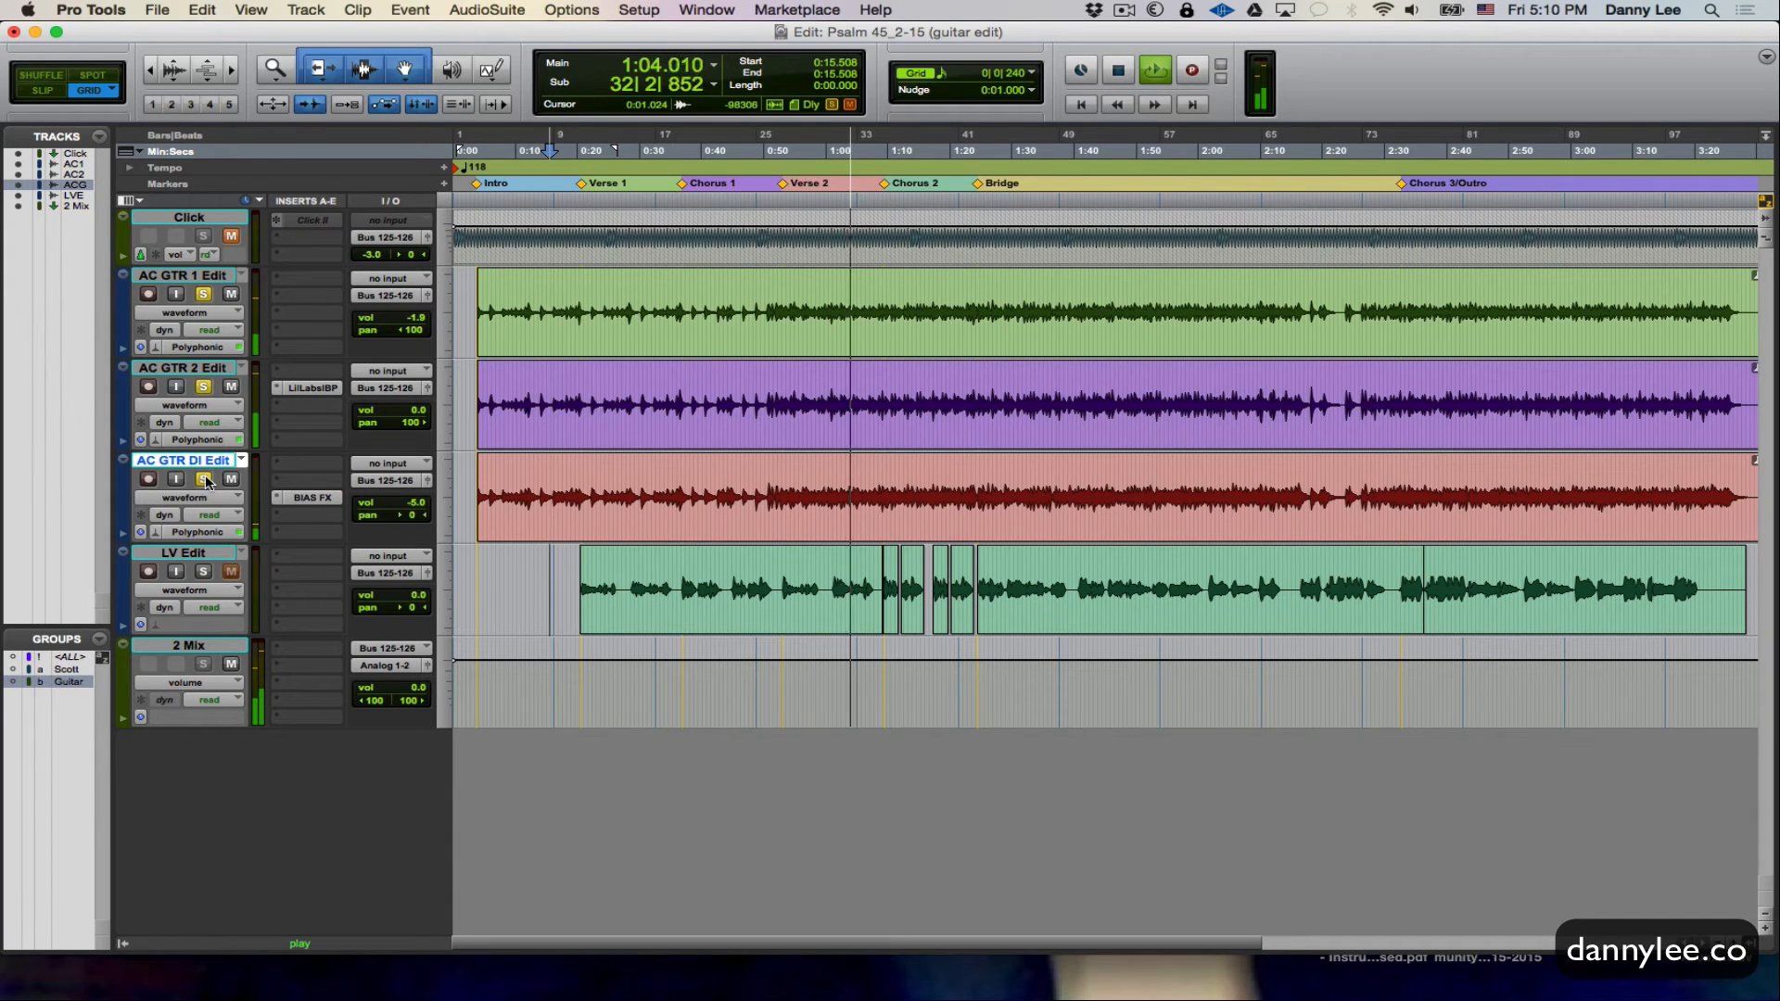
{"action": "left_click", "coordinate": [312, 499], "text": "super"}
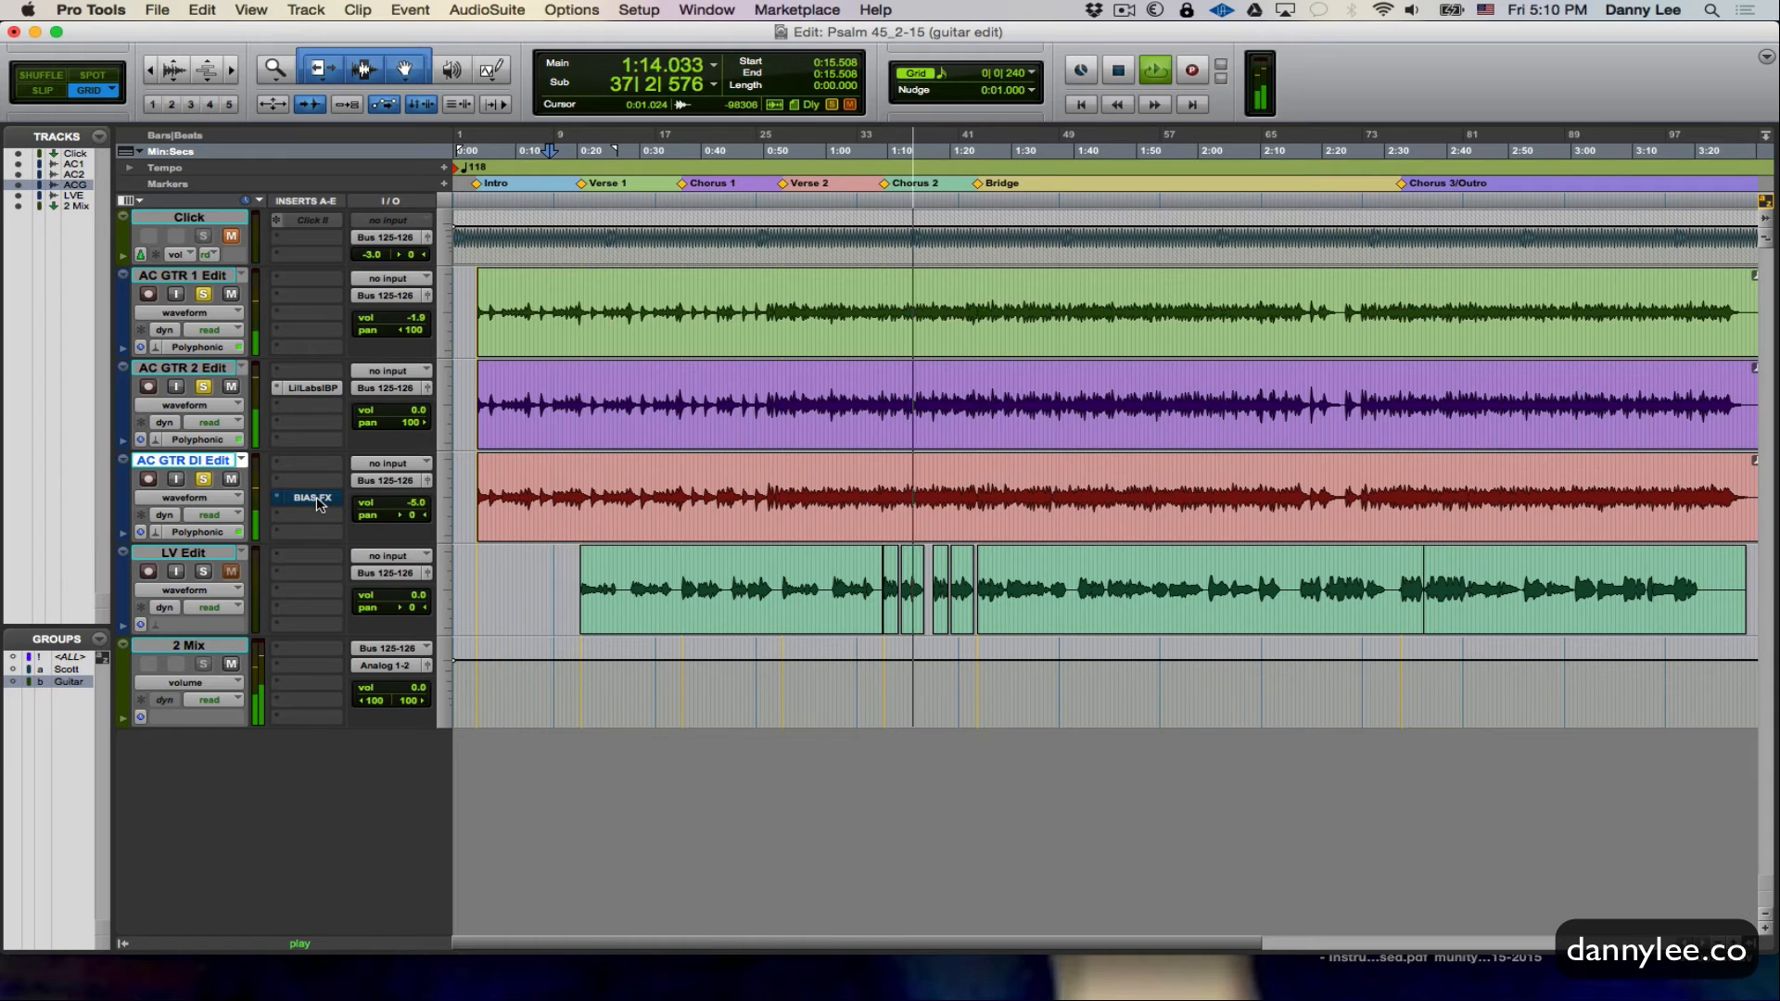
{"action": "left_click", "coordinate": [317, 500], "text": "super"}
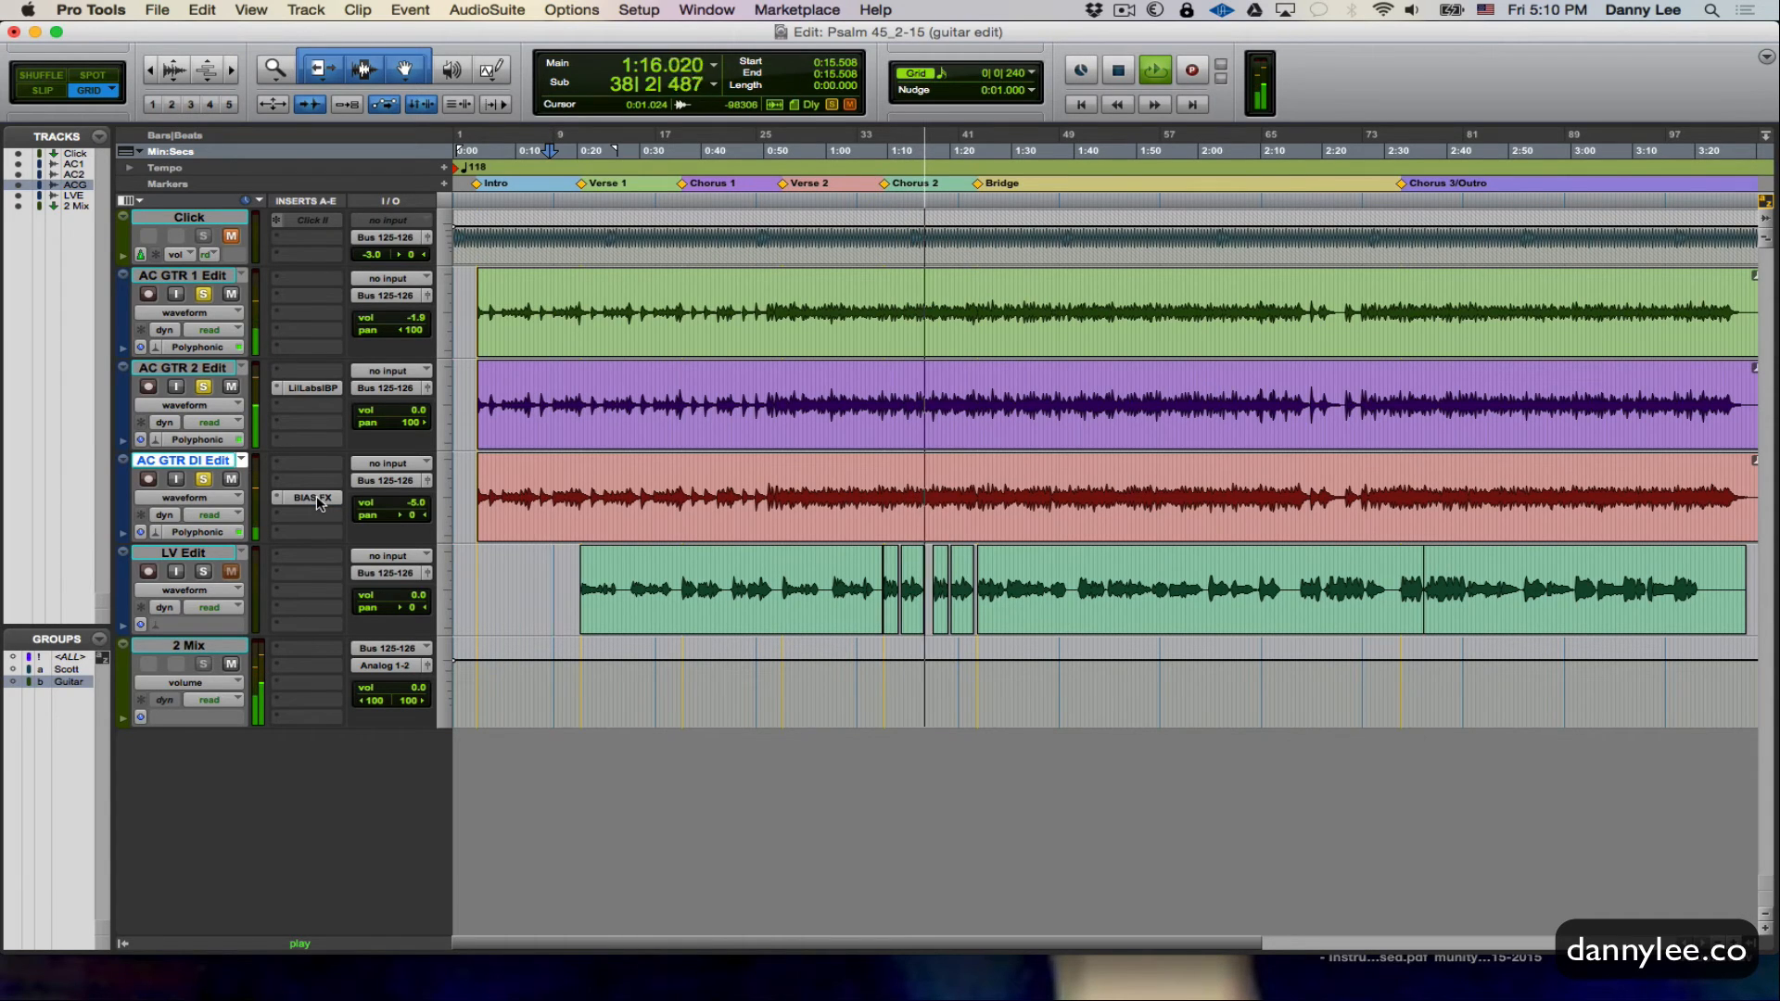
- Audition the grouped guitars louder with AC GTR DI Edit at -1.2, restore its volume to -5.0, and stop playback
{"action": "left_click_drag", "start_coordinate": [412, 504], "coordinate": [414, 500]}
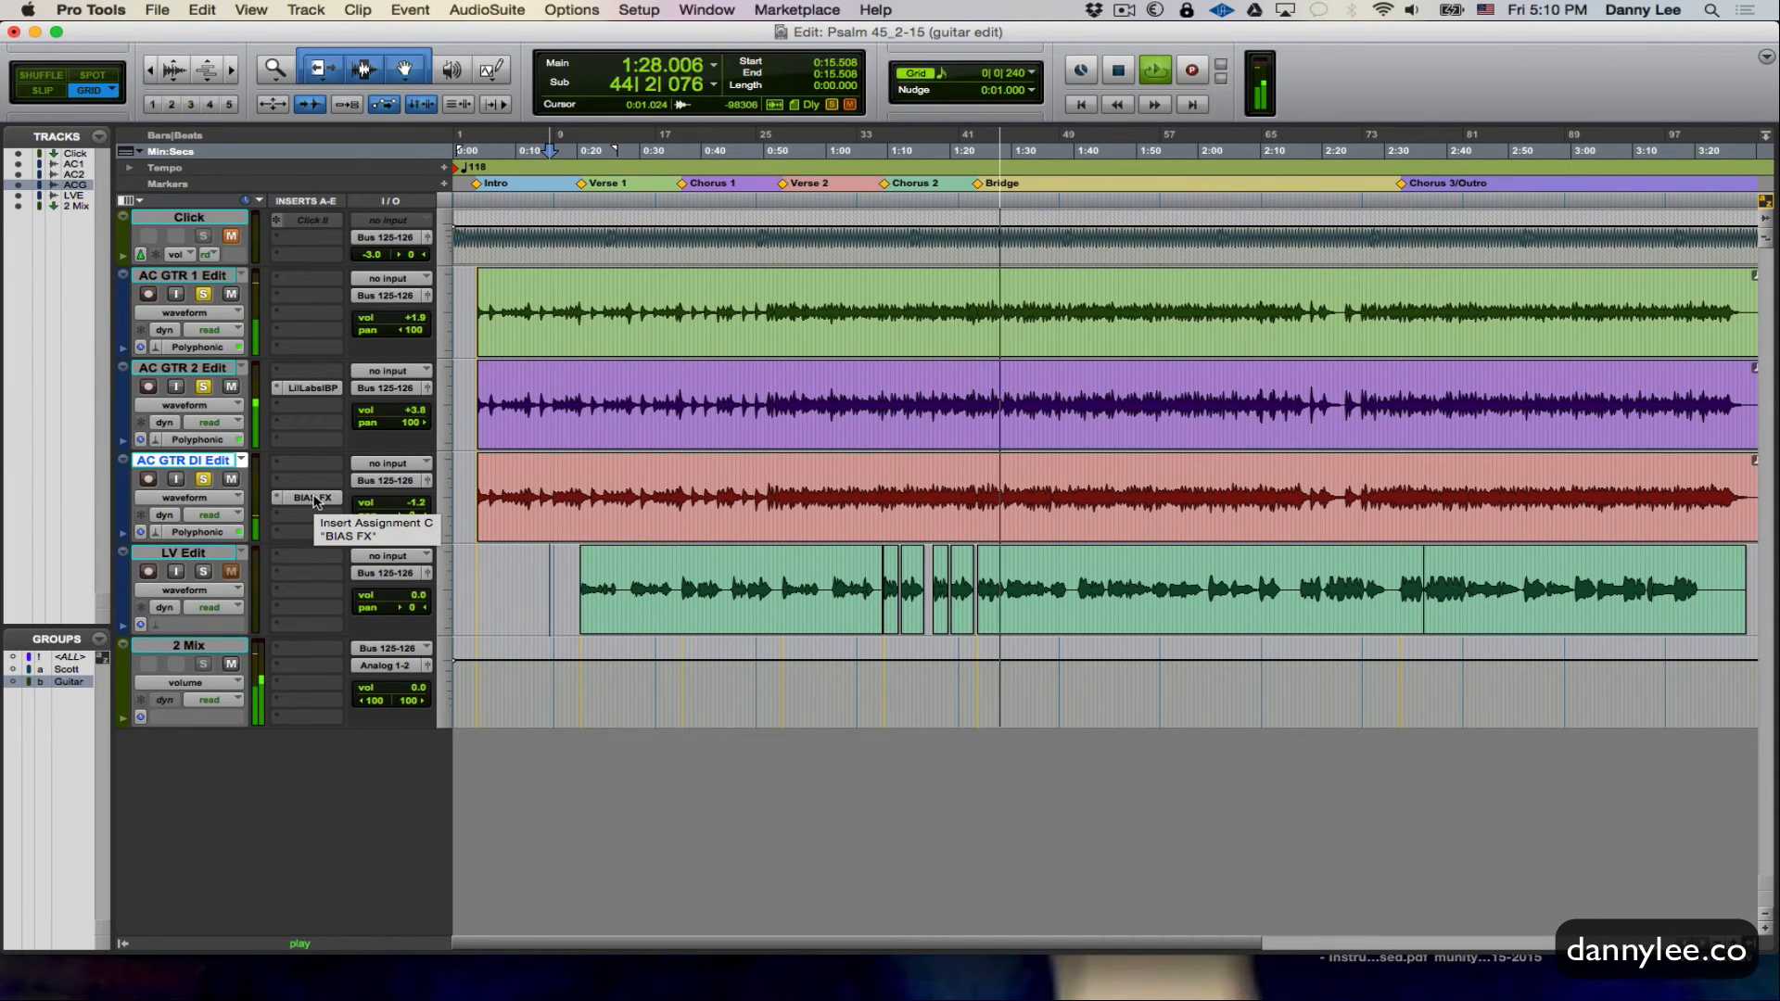
{"action": "left_click", "coordinate": [314, 499]}
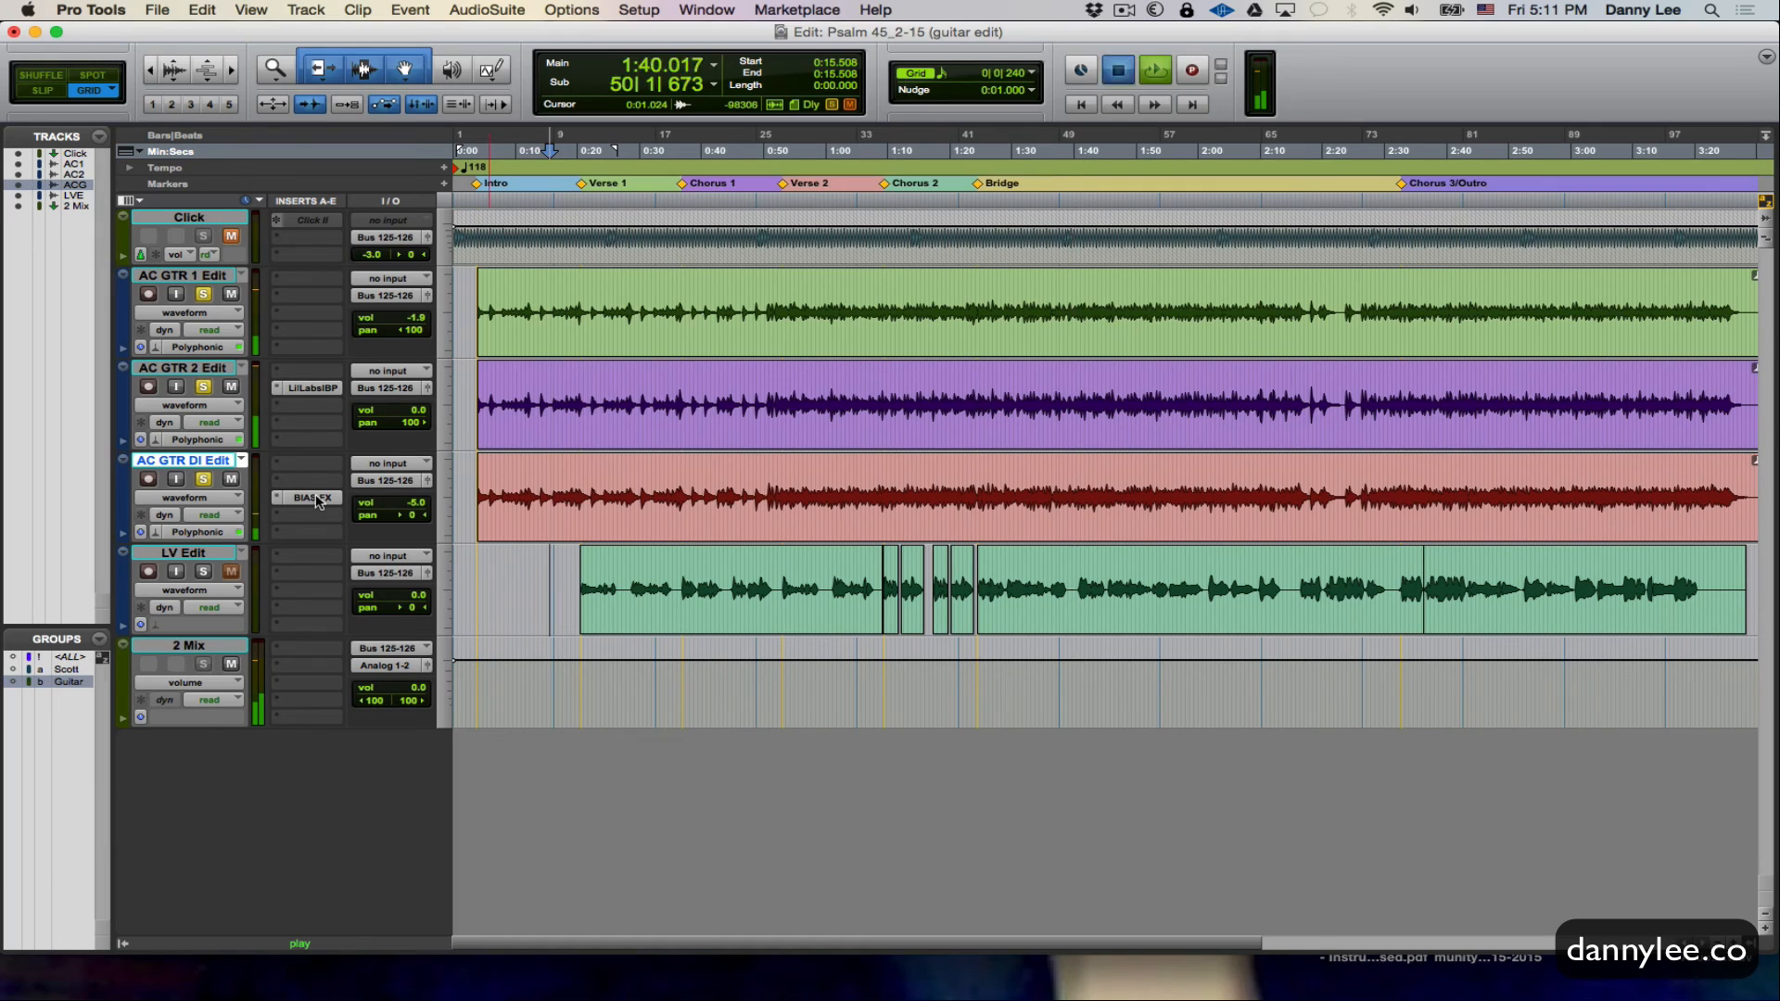
{"action": "key", "text": "space"}
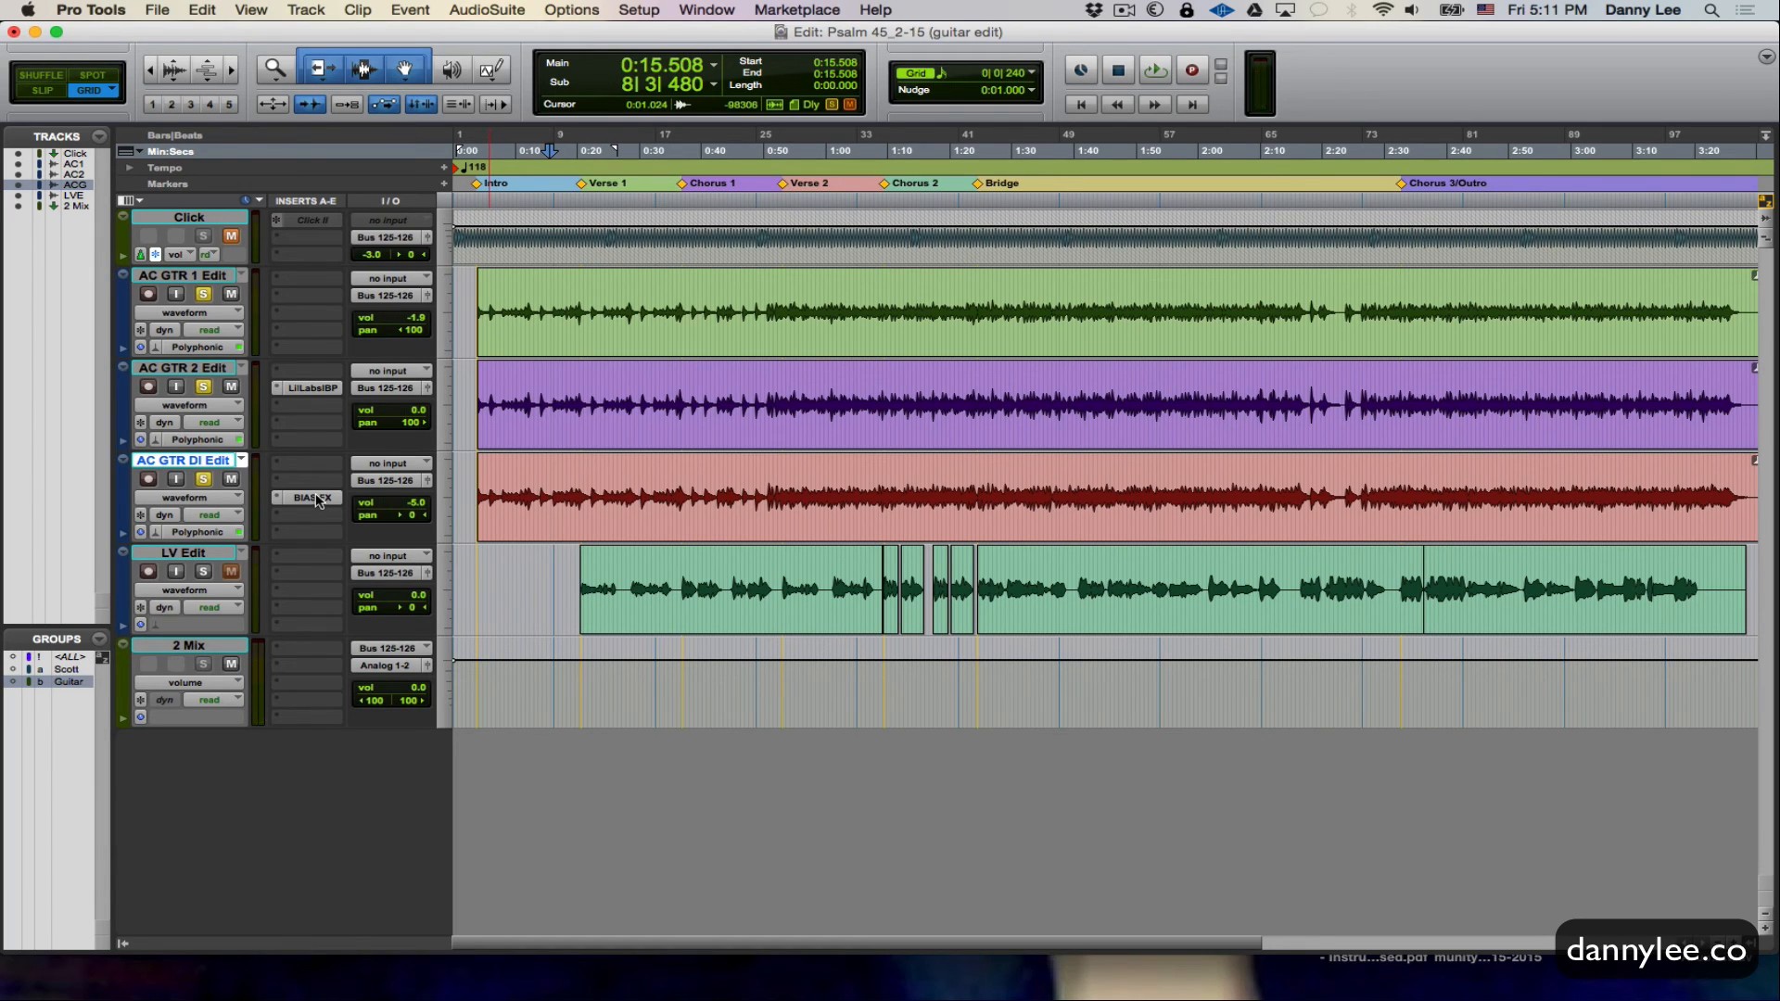